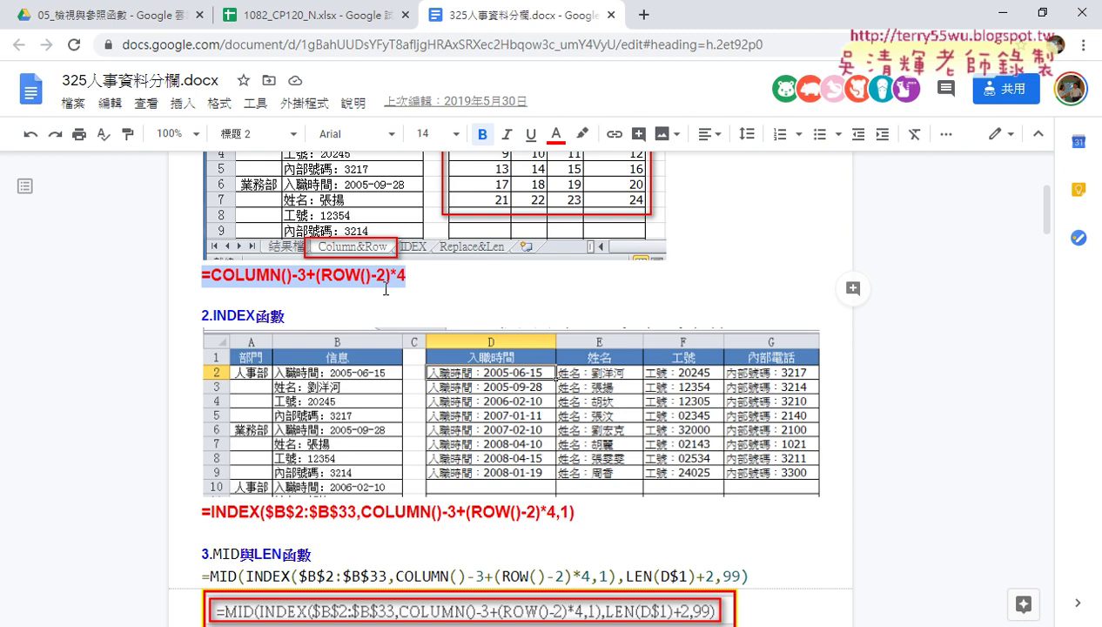
Step: Highlight the =INDEX($B$2:$B$33,COLUMN()-3+(ROW()-2)*4,1) line in the Google Doc notes
drag(199, 514, 624, 509)
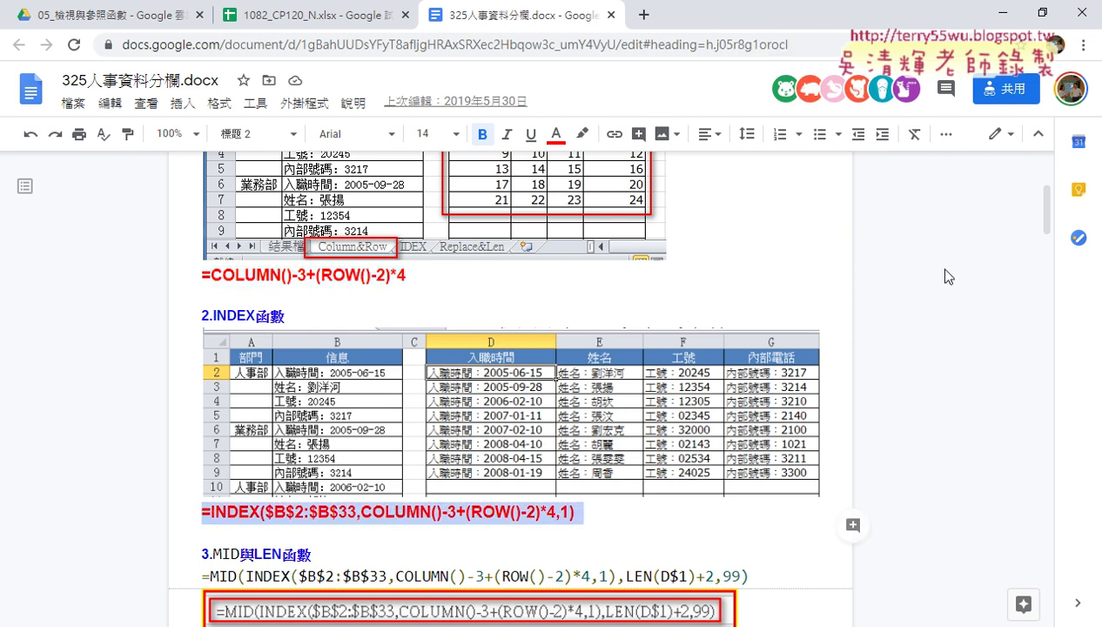
Step: Cut the COLUMN()-3+(ROW()-2)*4 expression out of D2's formula, leaving only the equals sign
click(1005, 19)
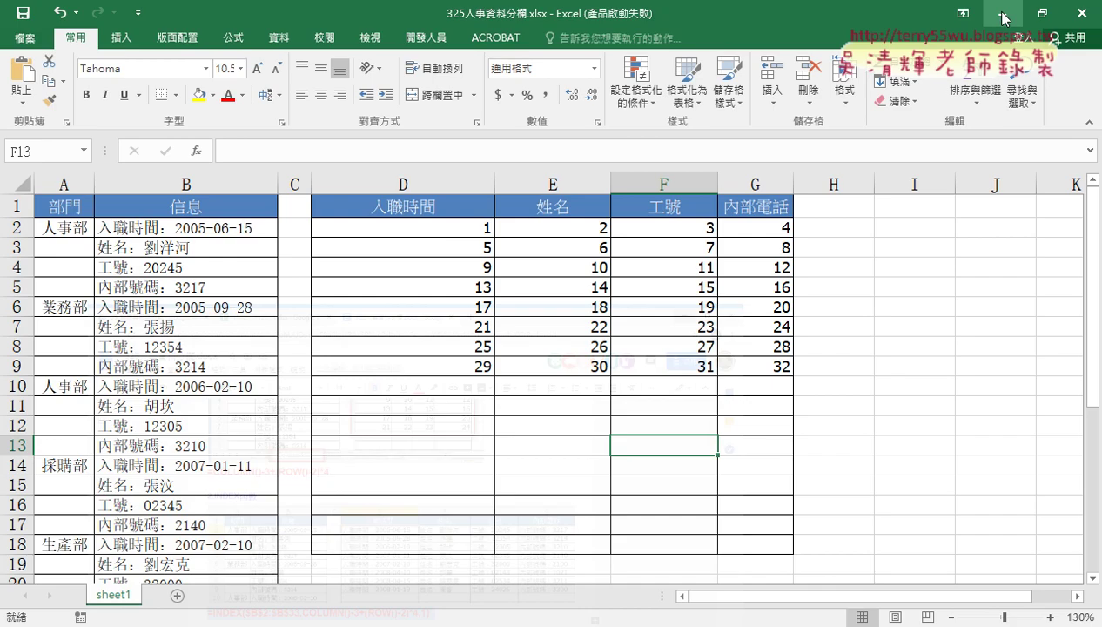
click(449, 236)
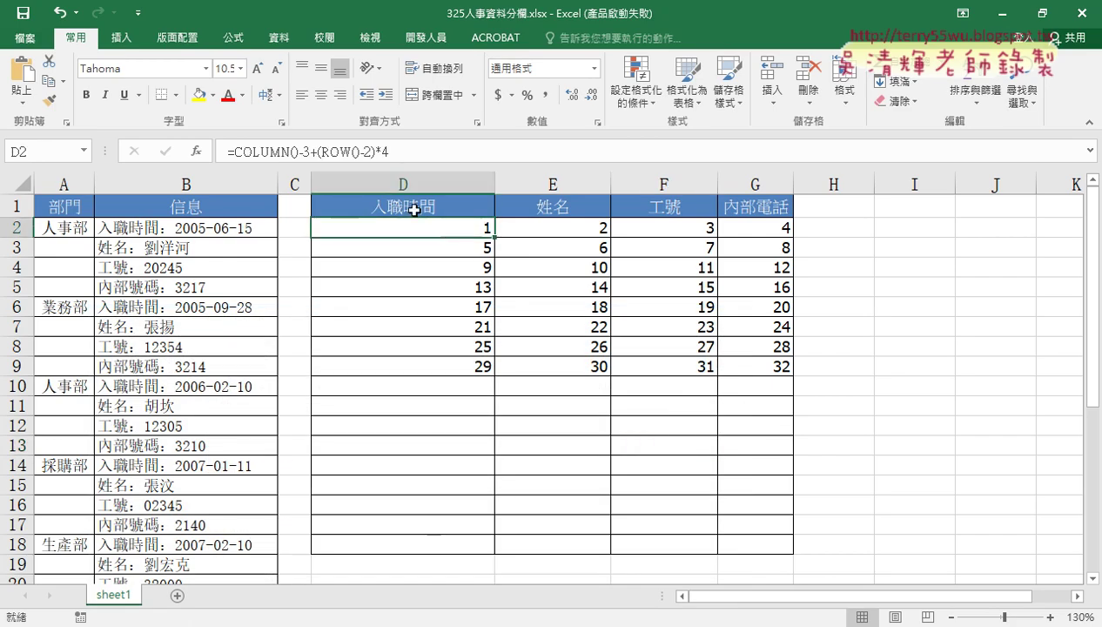
drag(232, 152, 408, 153)
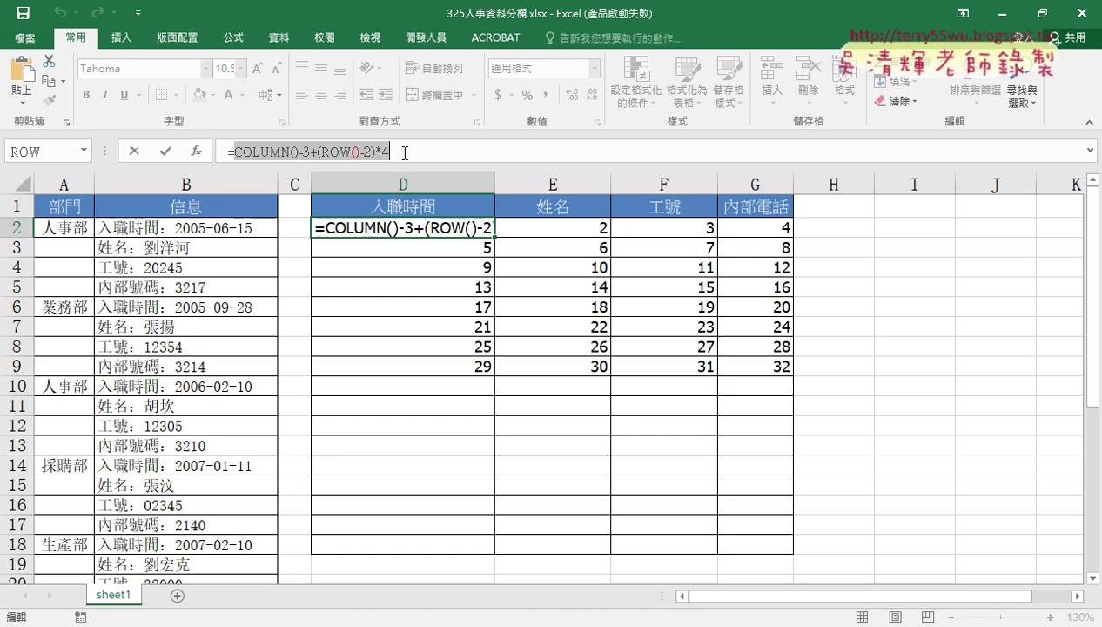
right_click(310, 159)
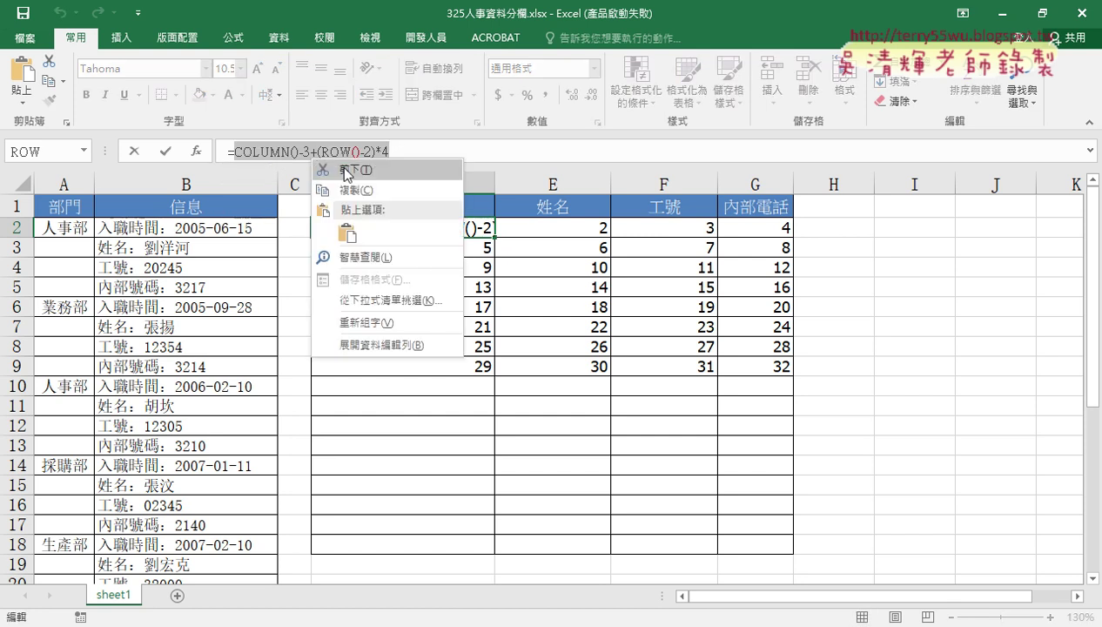
click(345, 170)
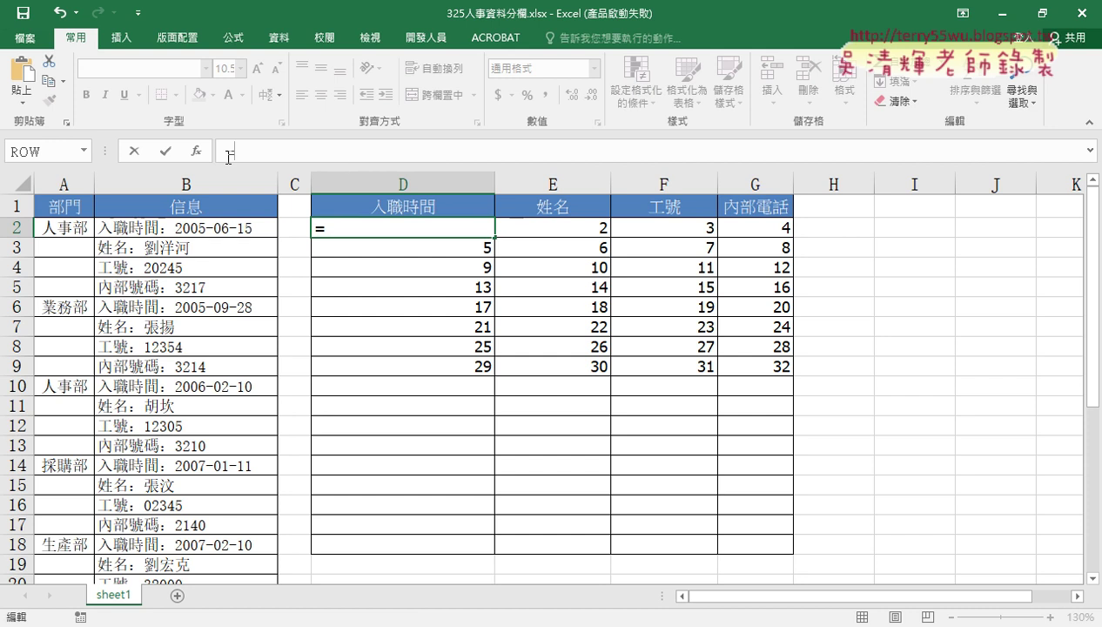
Step: Insert the array form of the INDEX function into D2
click(198, 153)
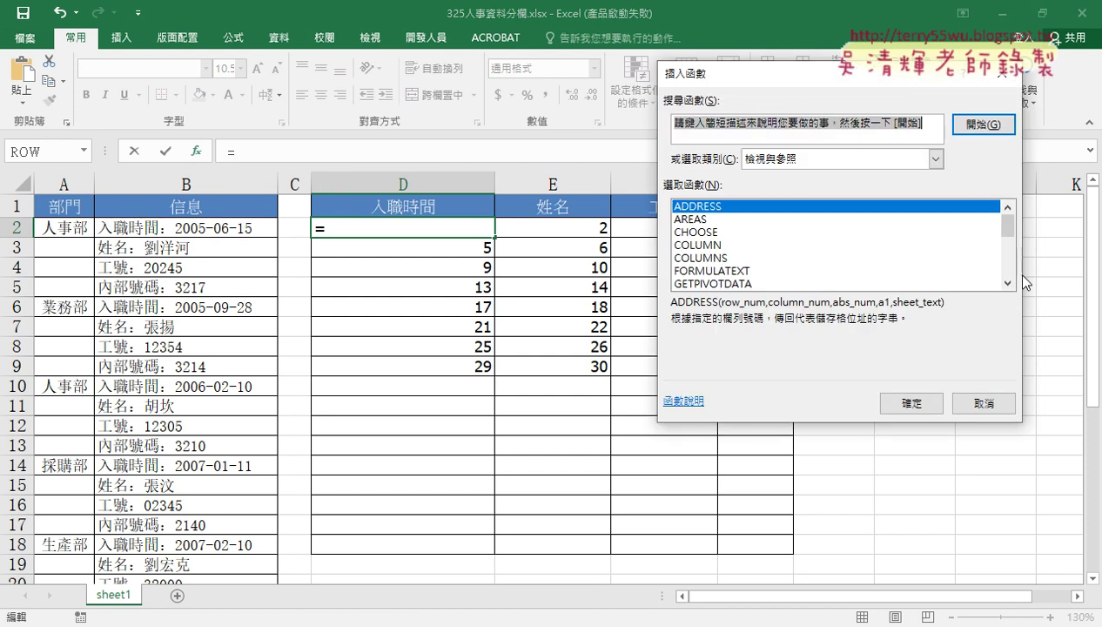
click(1007, 282)
click(1007, 282)
click(1007, 282)
click(1007, 282)
click(1006, 282)
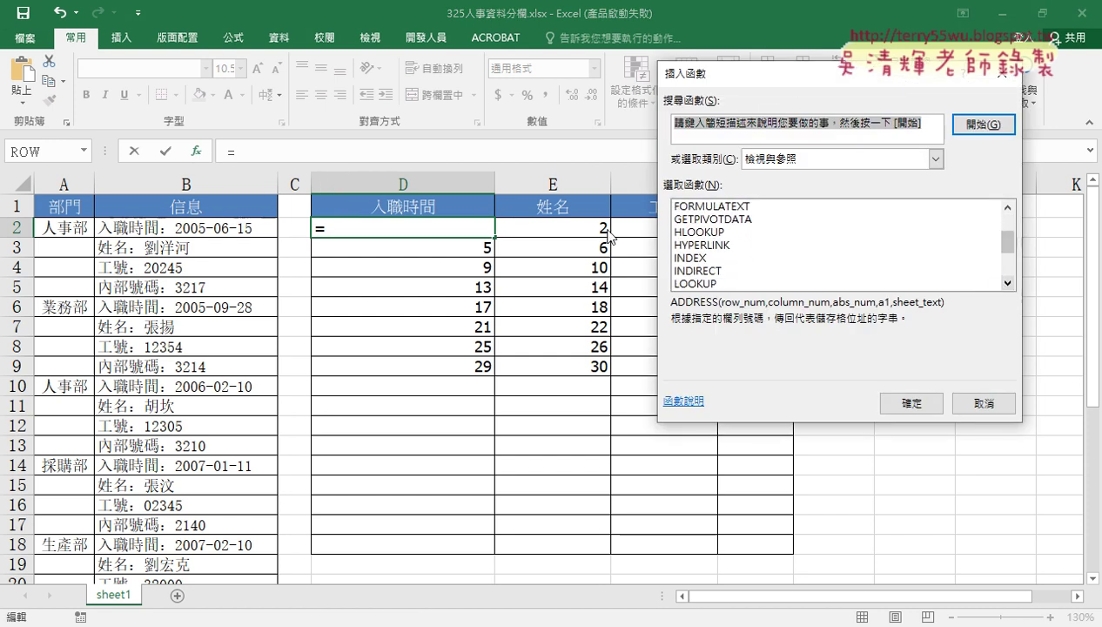
double_click(697, 259)
click(841, 294)
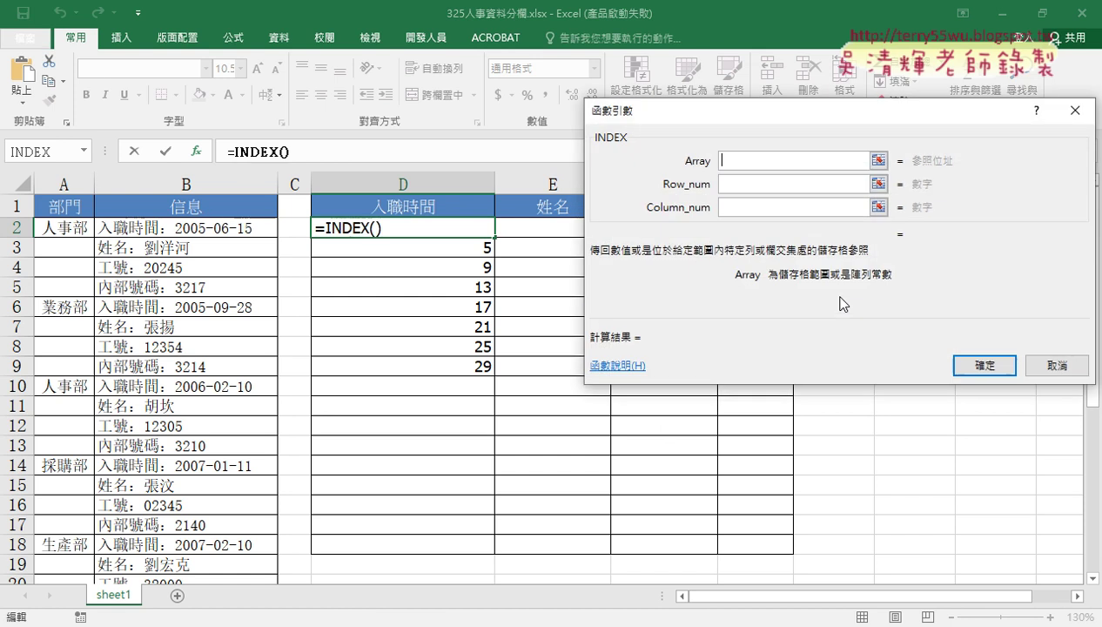
Step: Set INDEX's Array to B2:B33, Row_num to the pasted COLUMN()-3+(ROW()-2)*4 expression, and Column_num to 1
click(204, 228)
text(:B33)
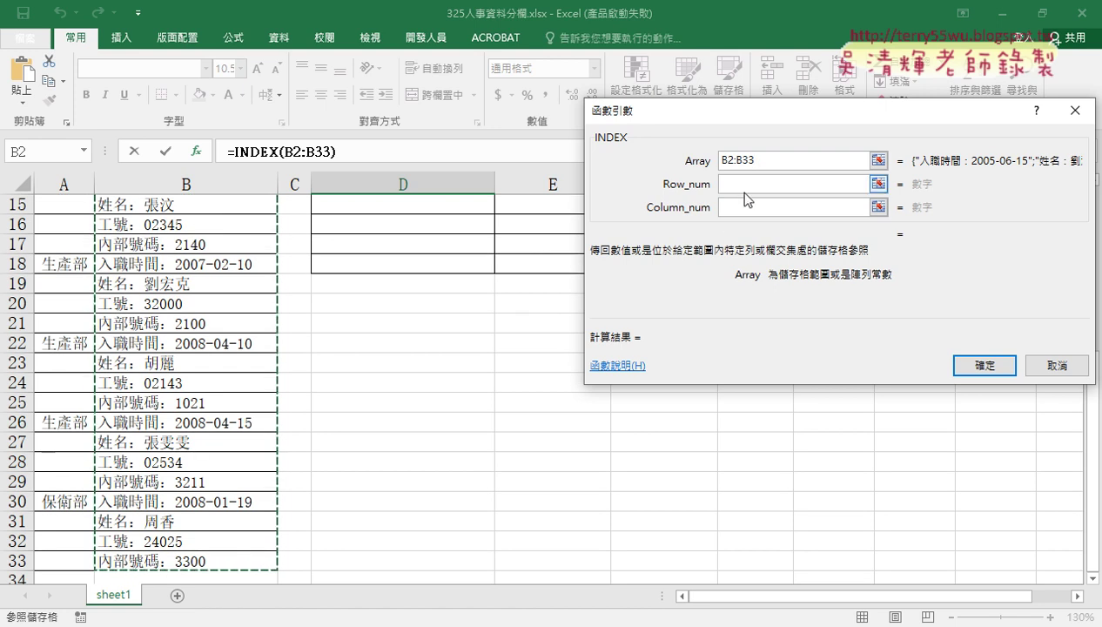
click(745, 197)
right_click(741, 186)
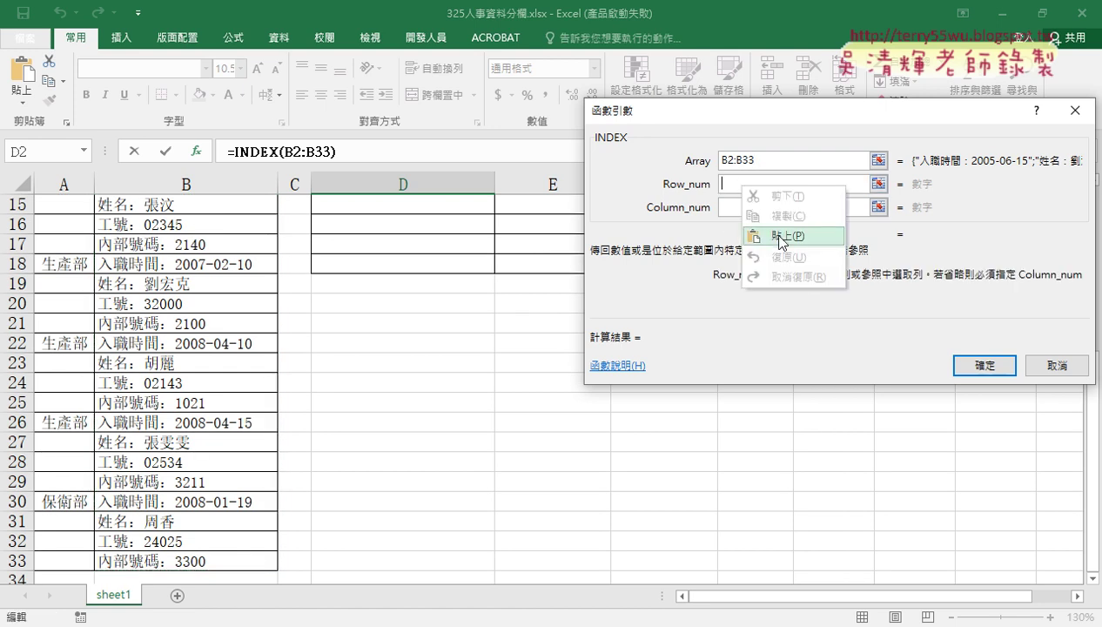
click(778, 240)
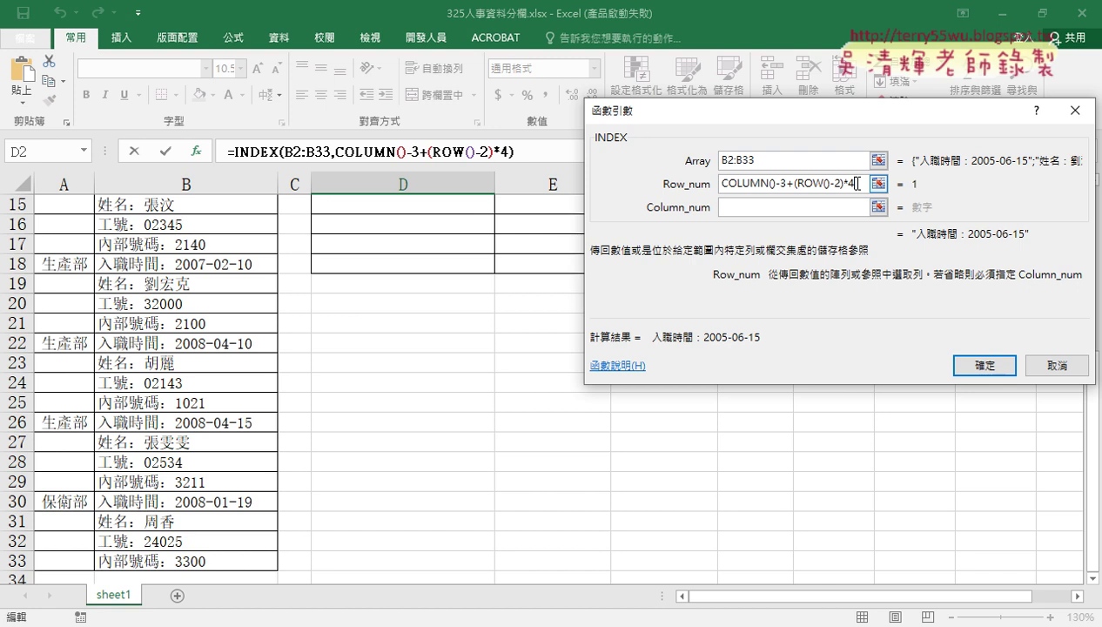
drag(857, 184, 679, 174)
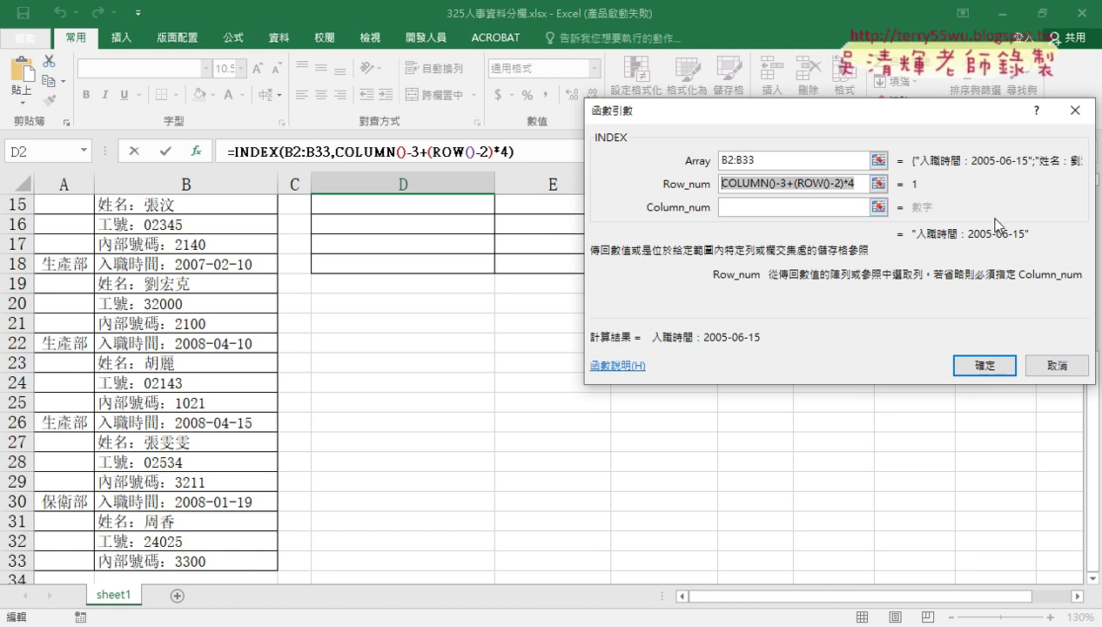
click(778, 209)
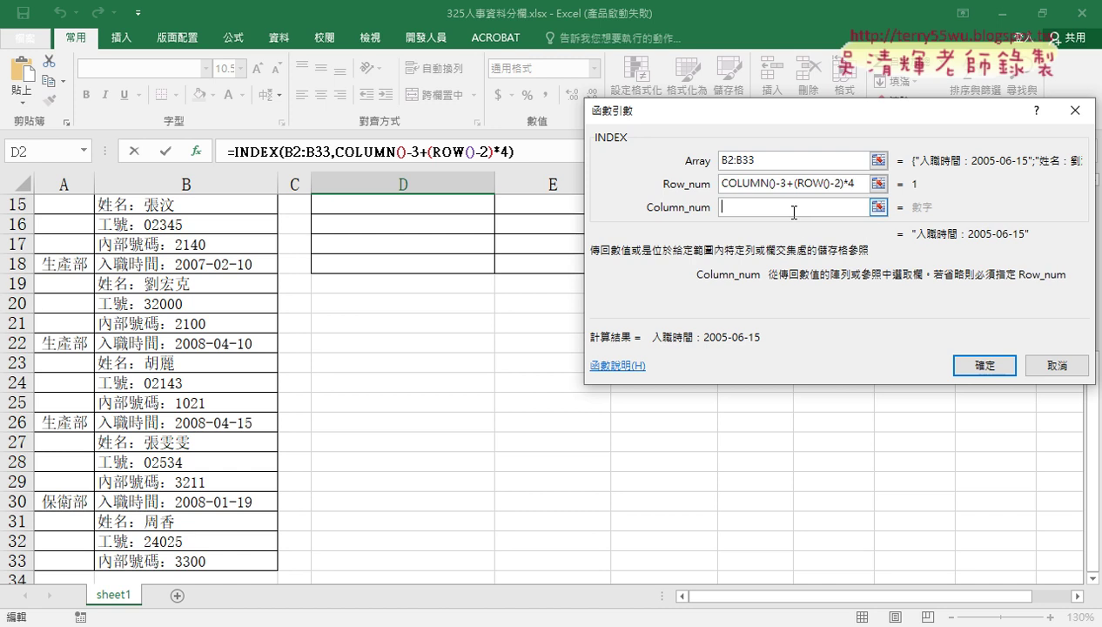
text(1)
Step: Mark up the Array, Row_num and Column_num arguments with annotations, then clear them
drag(754, 164, 719, 163)
drag(672, 229, 723, 201)
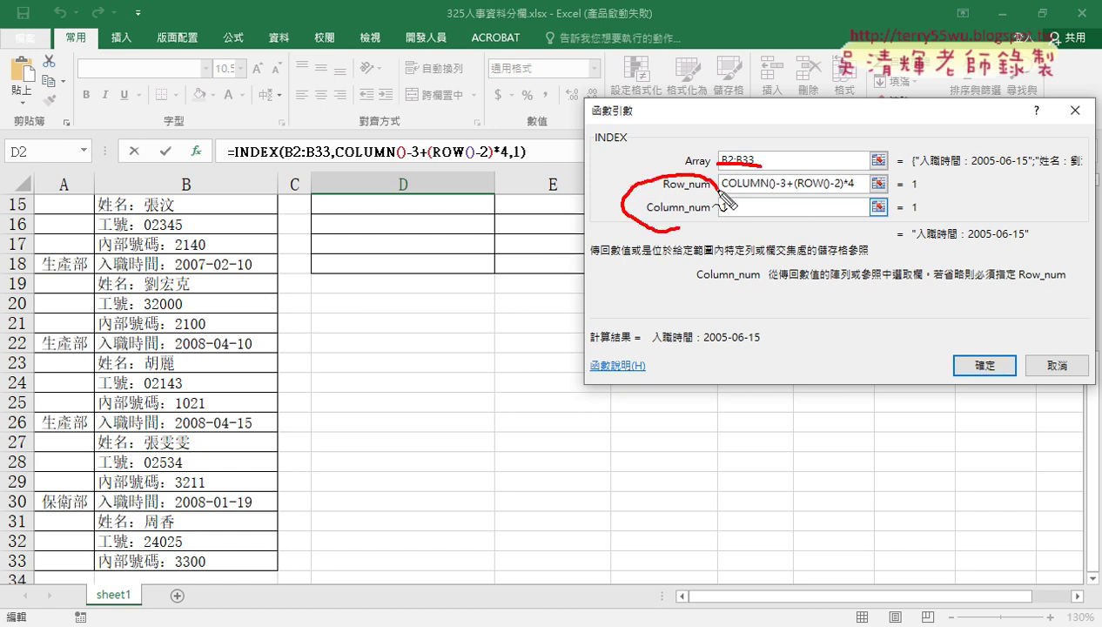
drag(675, 158, 630, 187)
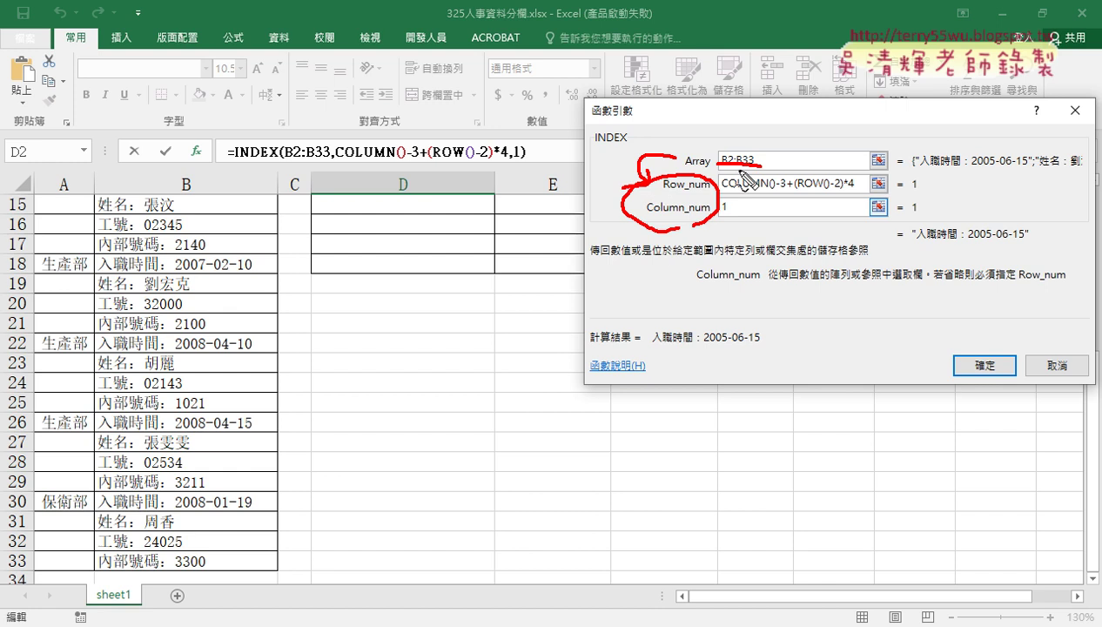
drag(716, 165, 759, 164)
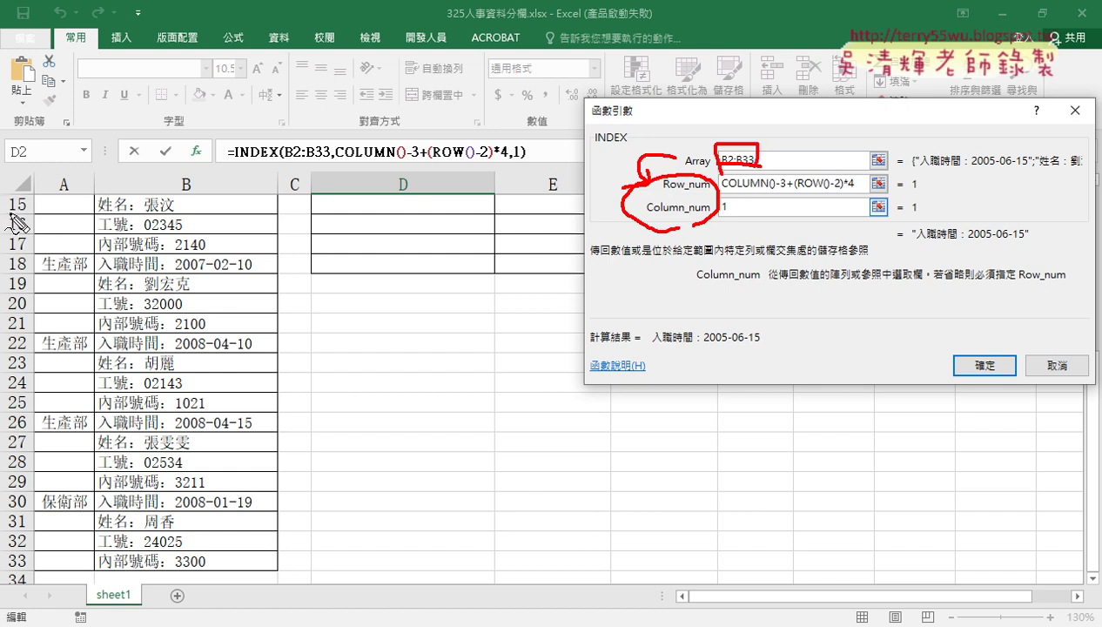
key(Escape)
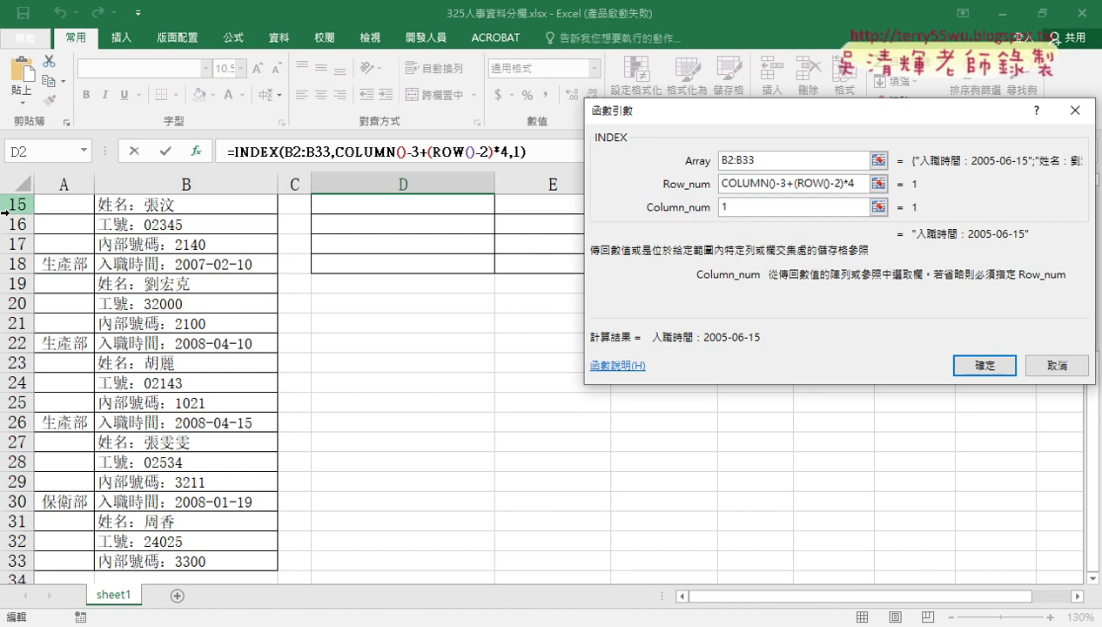
click(766, 161)
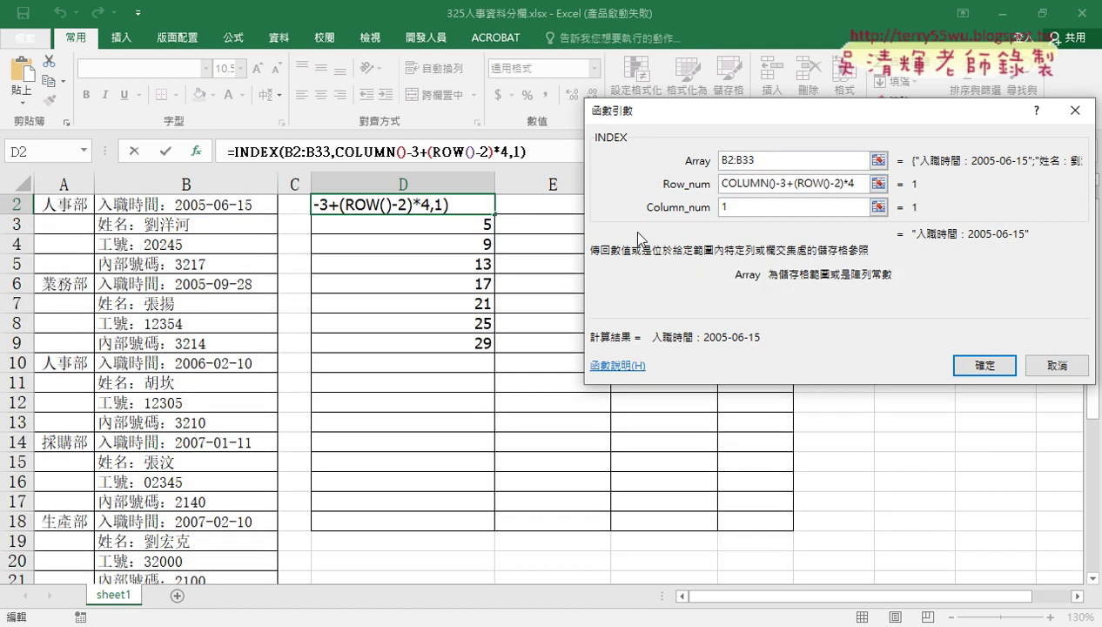
Step: Change the Array to absolute $B$2:$B$33 and commit, so D2 shows 入職時間：2005-06-15
click(772, 183)
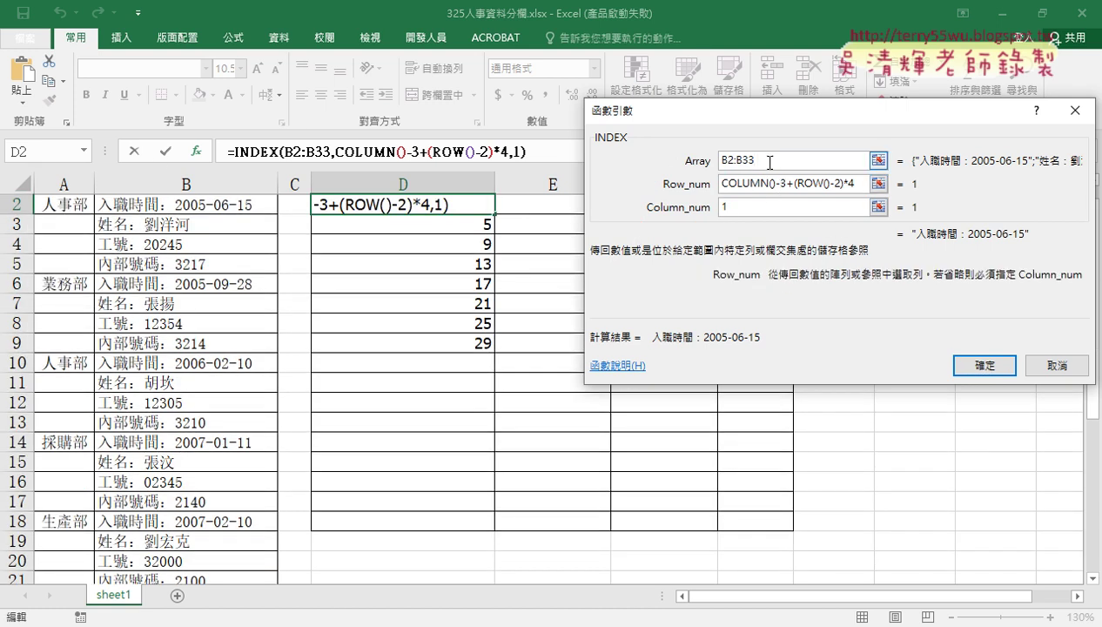
click(770, 162)
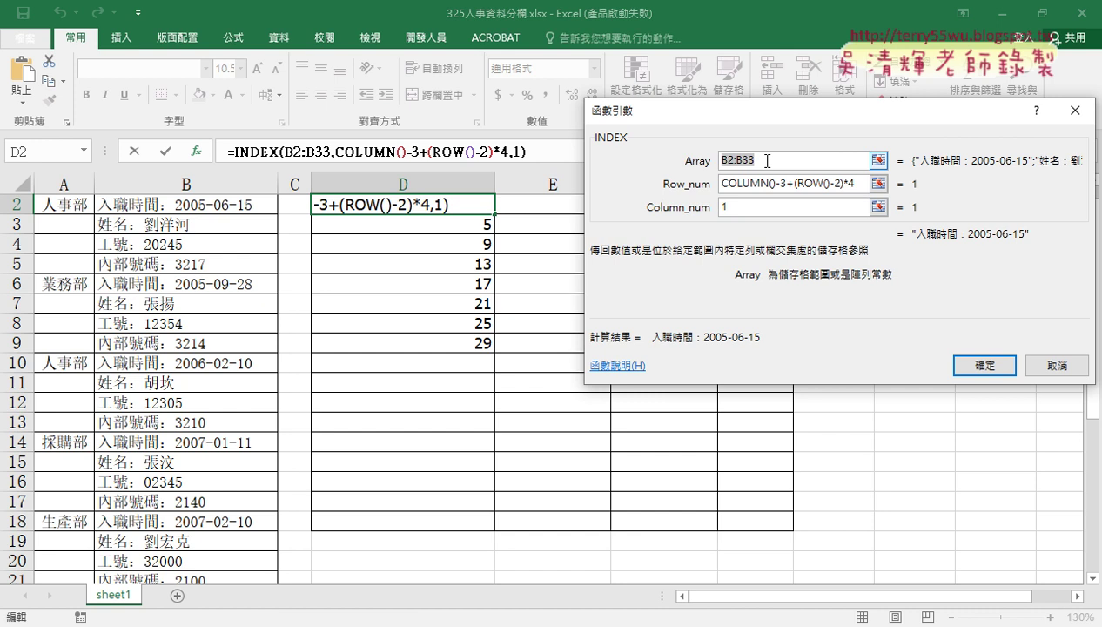
key(F4)
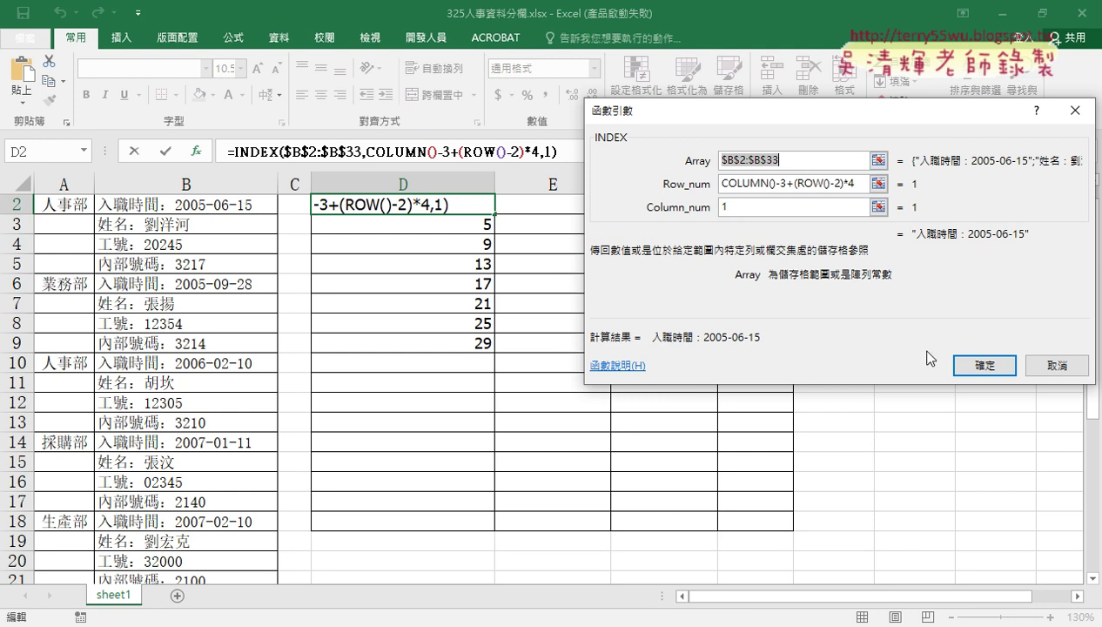
click(984, 369)
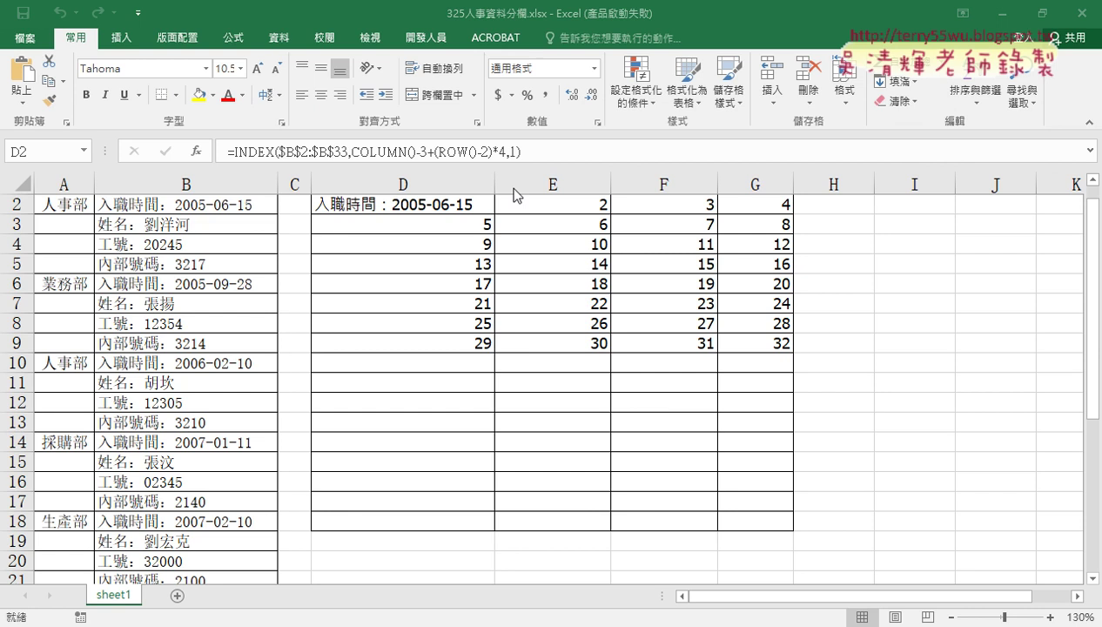
Step: Fill D2's INDEX formula across to G and down to row 9, then select columns D:G
scroll(537, 229, up, 1)
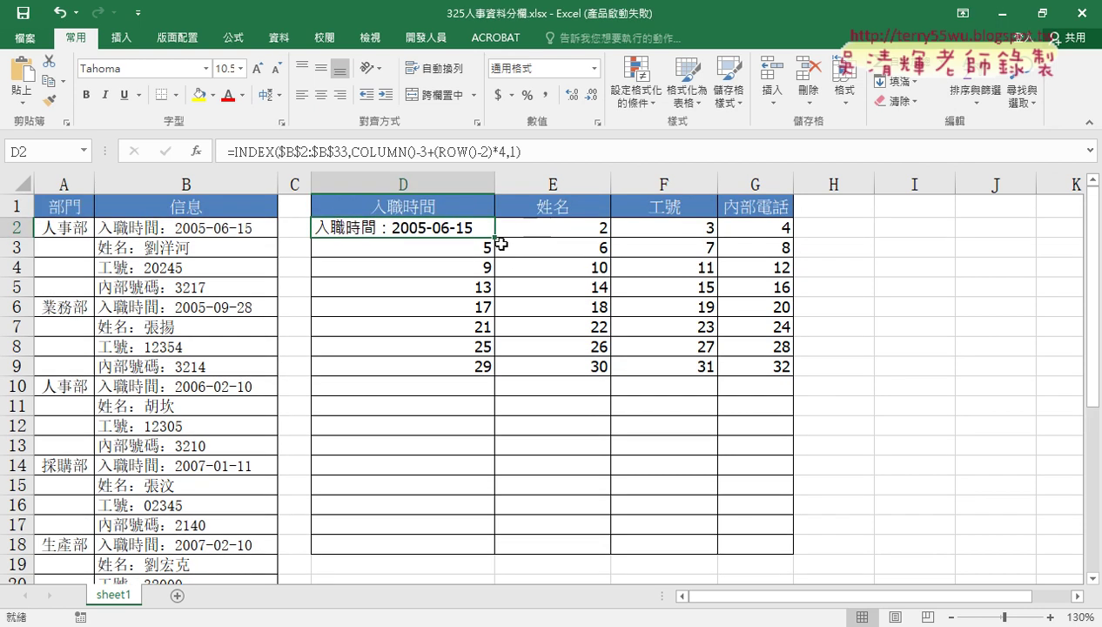
mouse_move(523, 236)
mouse_down()
mouse_move(802, 239)
mouse_move(796, 369)
mouse_up()
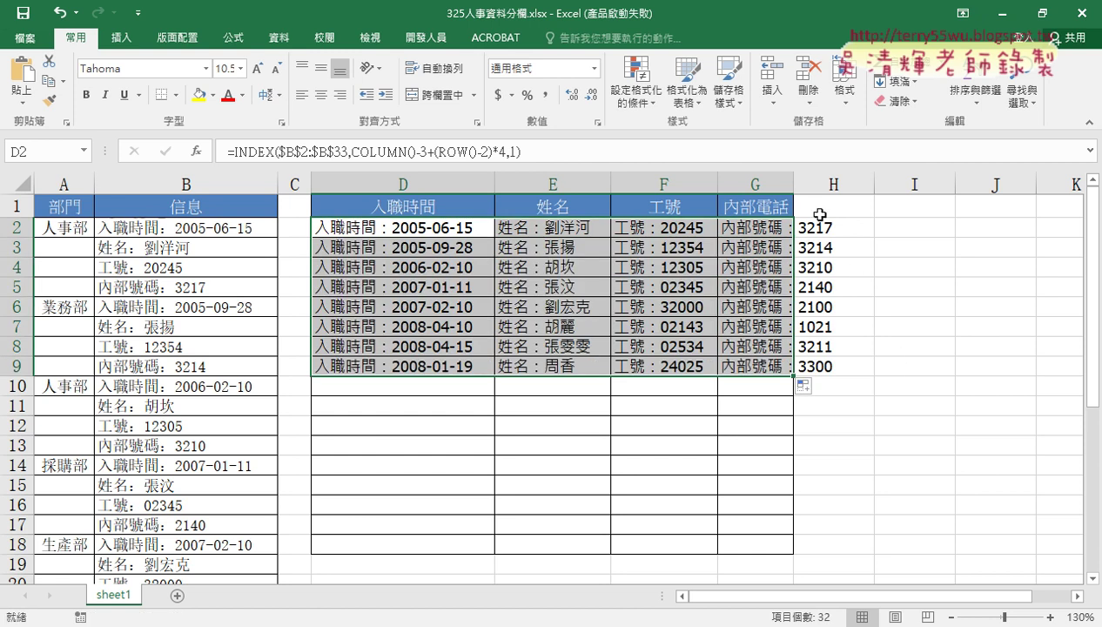
drag(432, 180, 762, 184)
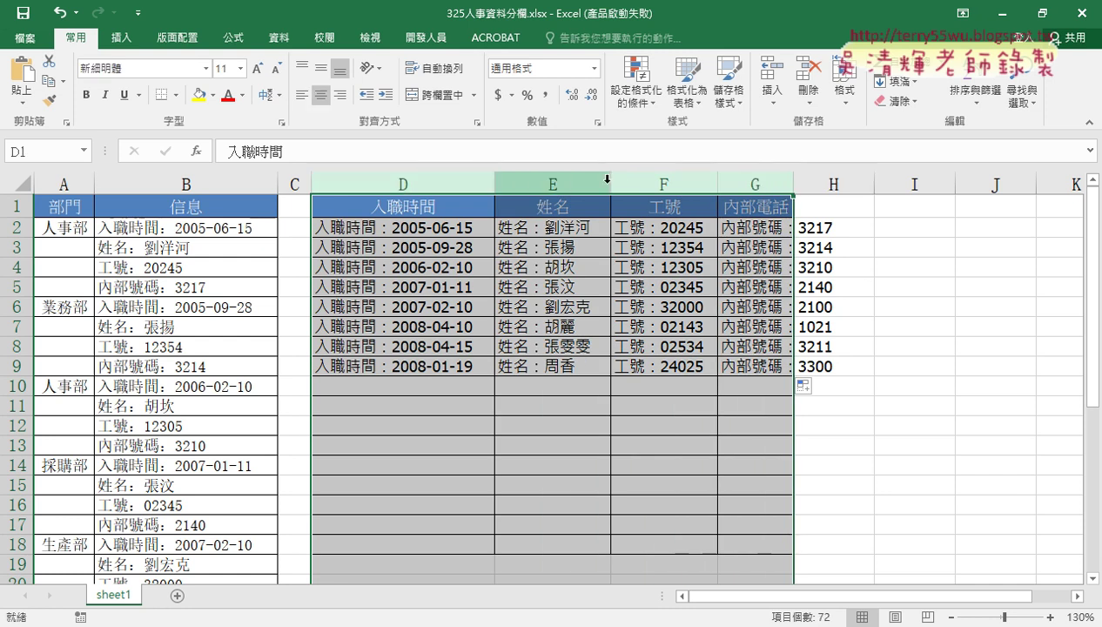
double_click(493, 182)
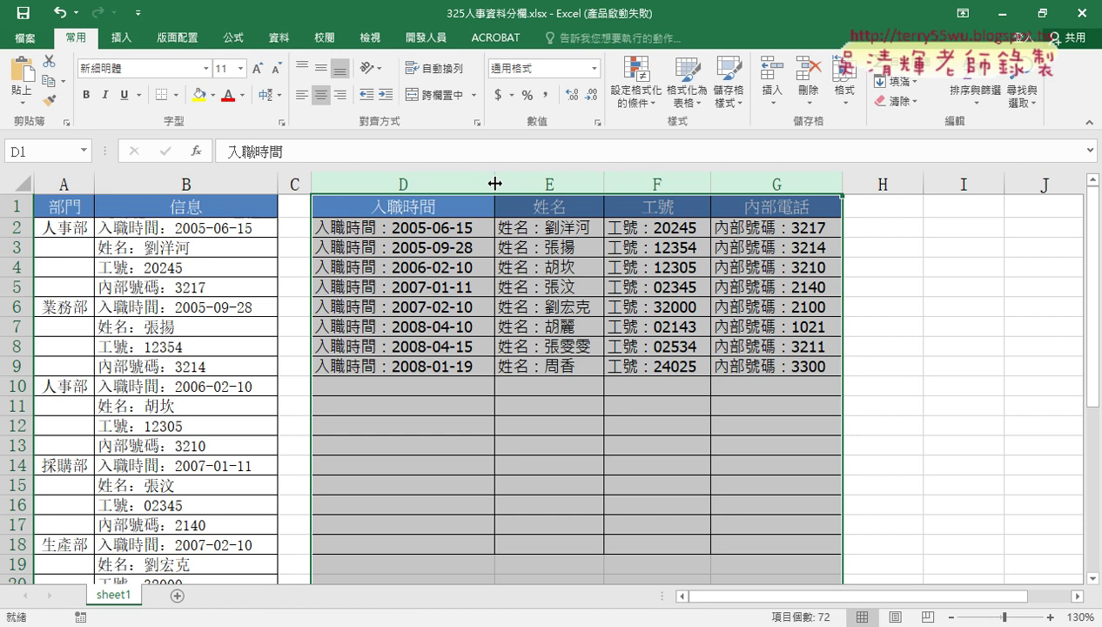
double_click(494, 183)
mouse_move(391, 219)
mouse_down()
mouse_move(391, 372)
mouse_move(357, 220)
mouse_move(391, 219)
mouse_move(321, 311)
mouse_up()
drag(321, 253, 376, 311)
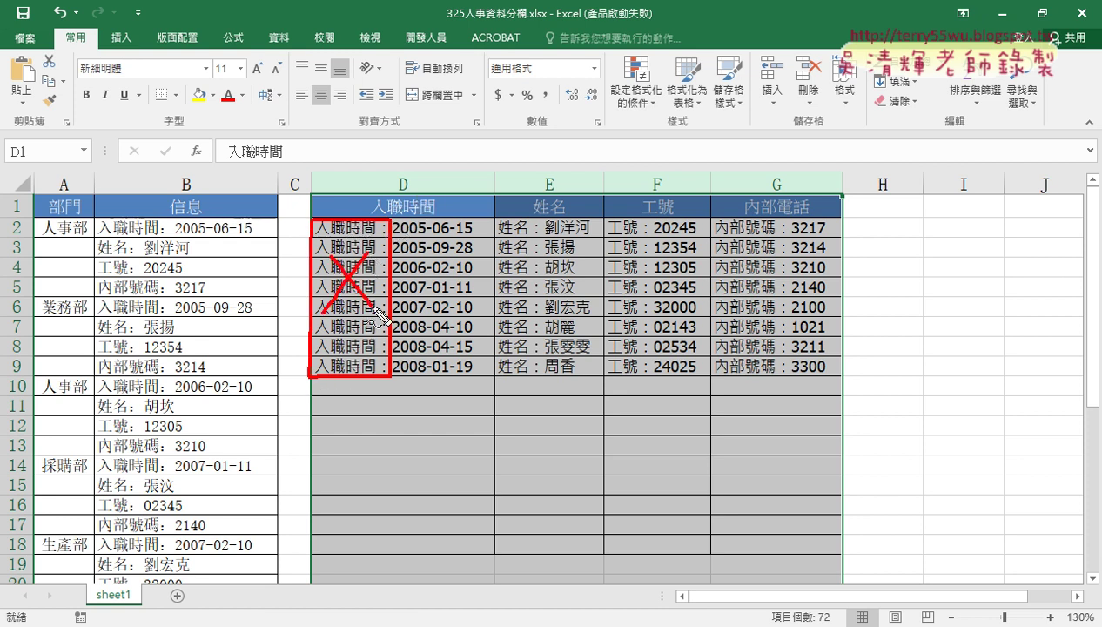
drag(498, 219, 540, 375)
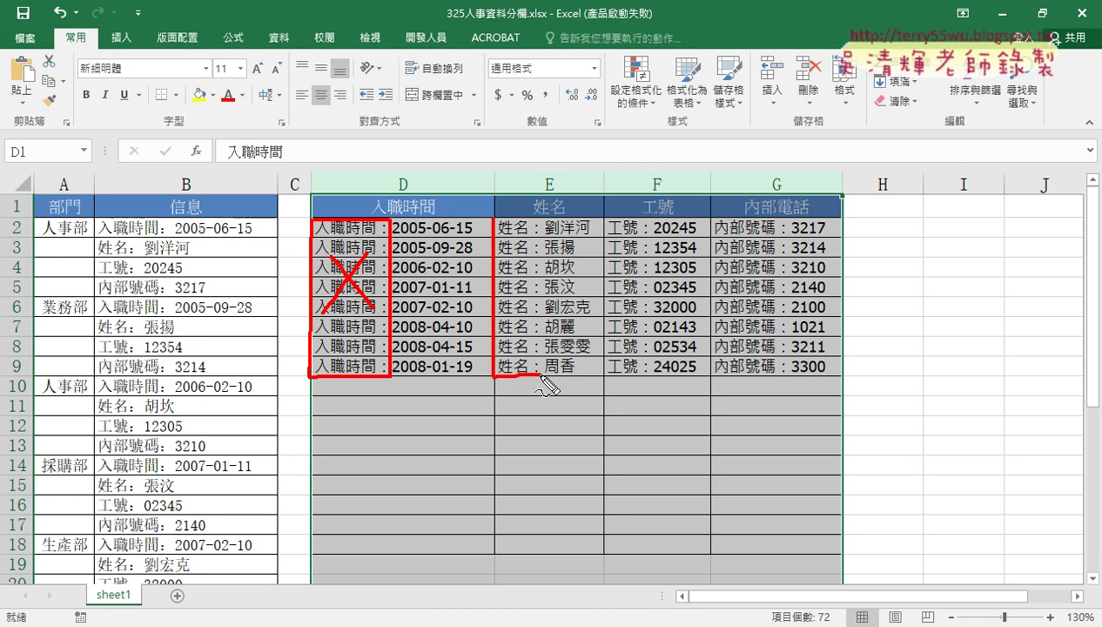
mouse_move(496, 218)
mouse_down()
mouse_move(541, 213)
mouse_move(546, 376)
mouse_up()
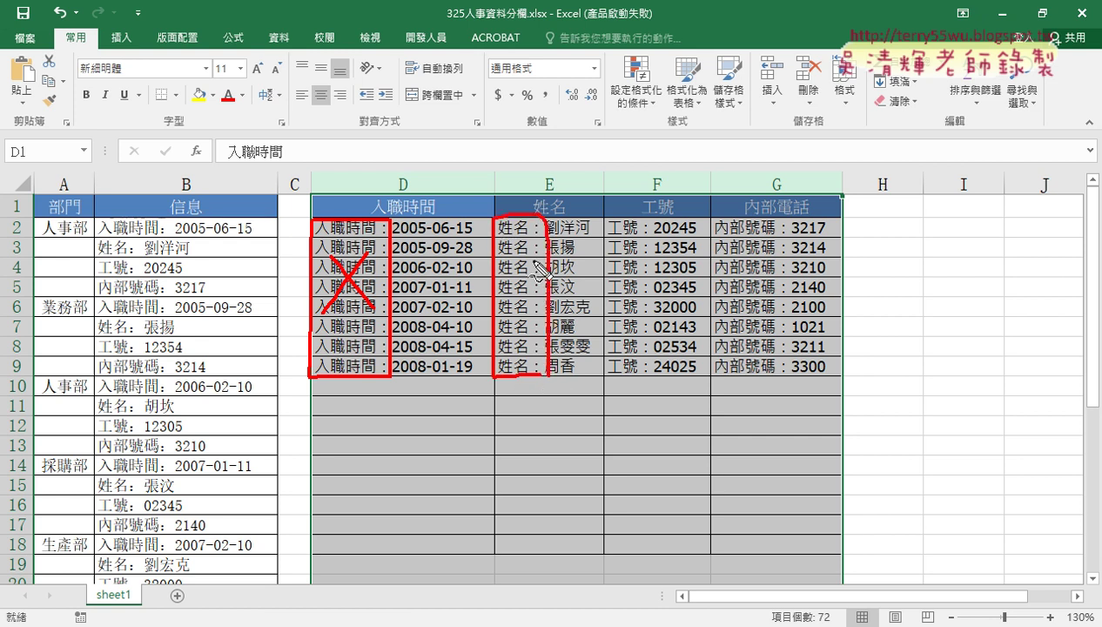
drag(532, 258, 496, 332)
drag(511, 290, 537, 323)
drag(606, 220, 649, 369)
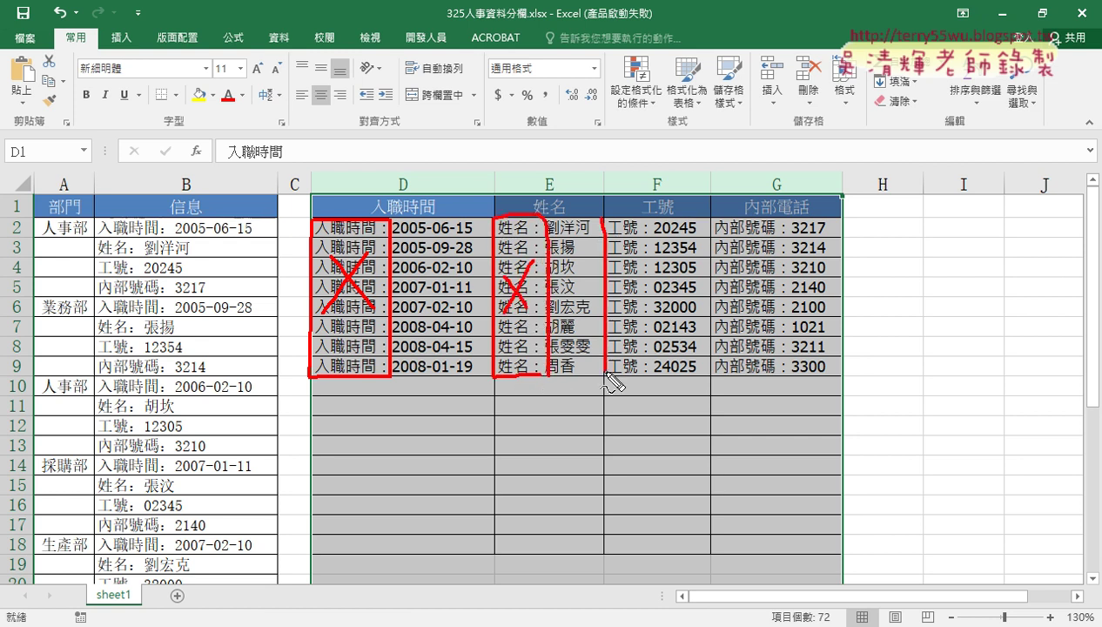
drag(606, 217, 646, 370)
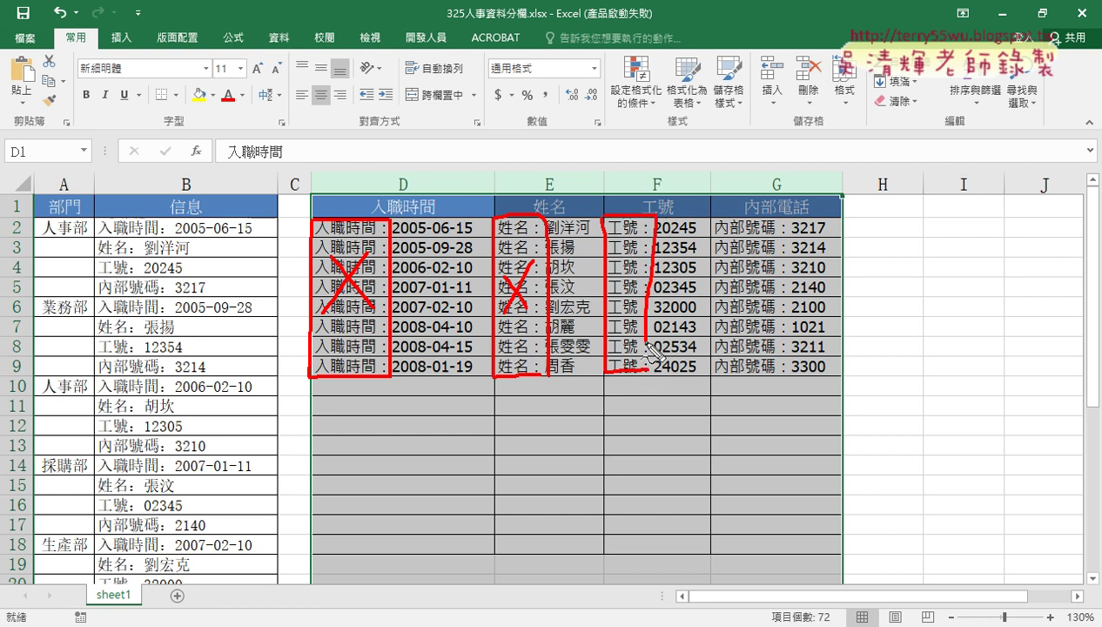
drag(651, 245, 622, 305)
drag(609, 253, 646, 304)
mouse_move(733, 218)
mouse_down()
mouse_move(698, 228)
mouse_move(703, 374)
mouse_move(777, 389)
mouse_move(794, 352)
mouse_move(789, 382)
mouse_up()
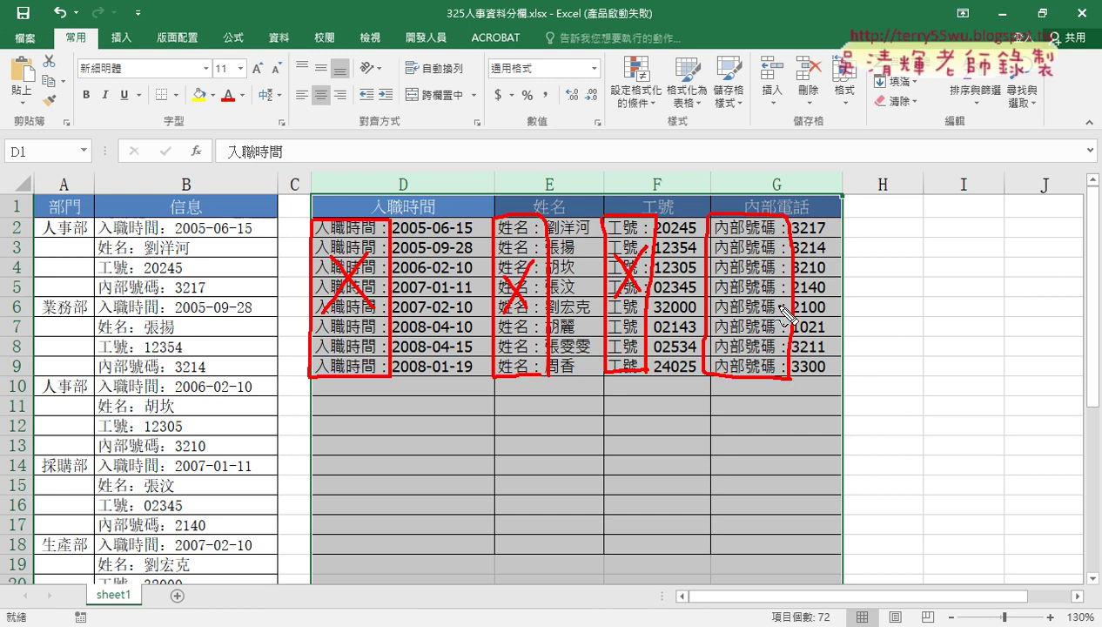
drag(764, 266, 736, 329)
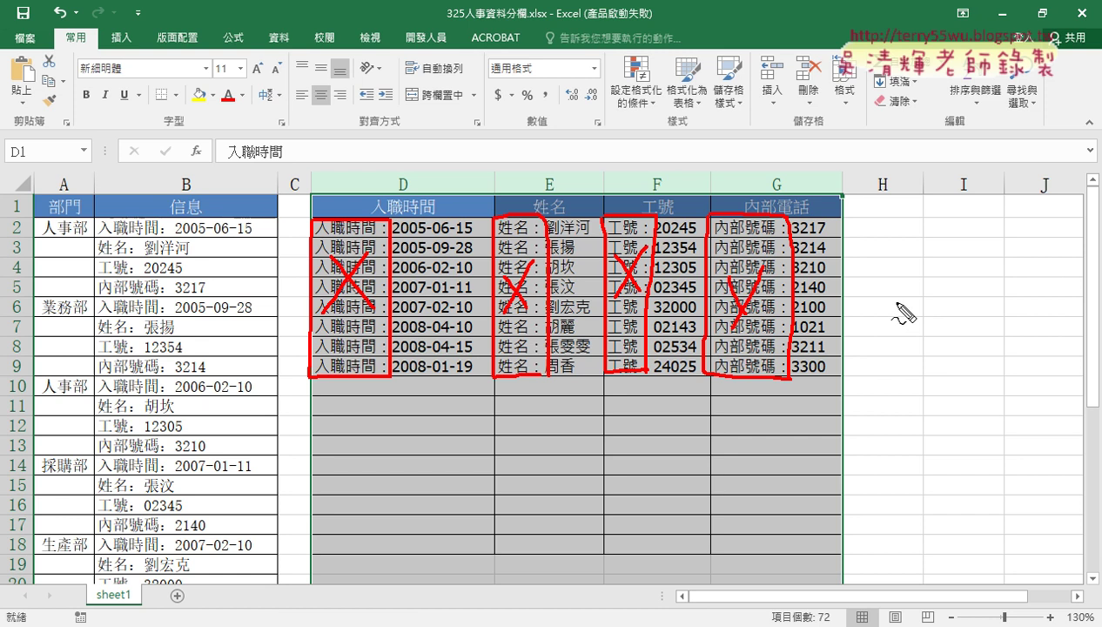
key(Escape)
Step: Copy D2:G9 and paste it as values only into D11:G18
click(413, 226)
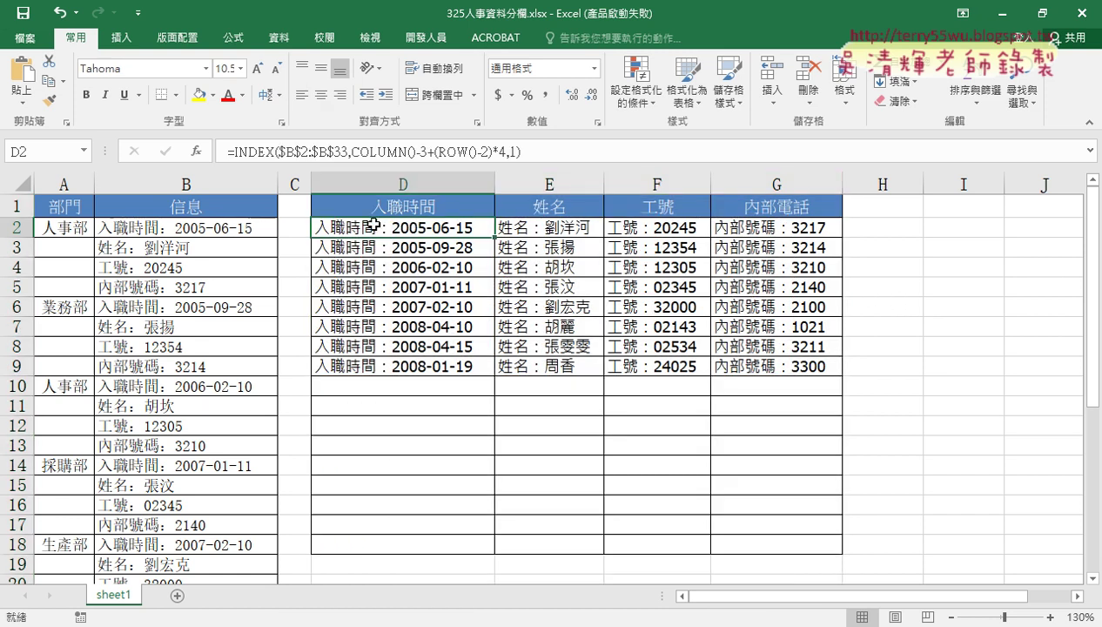
mouse_move(382, 228)
mouse_down()
mouse_move(768, 340)
mouse_move(778, 360)
mouse_up()
key(ctrl+c)
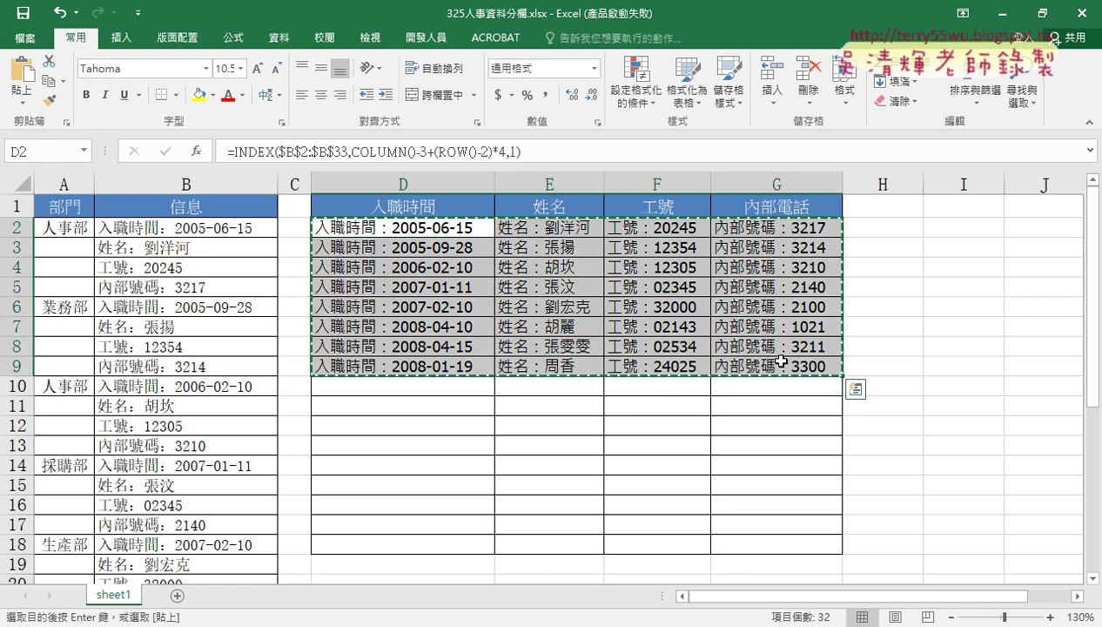
click(394, 406)
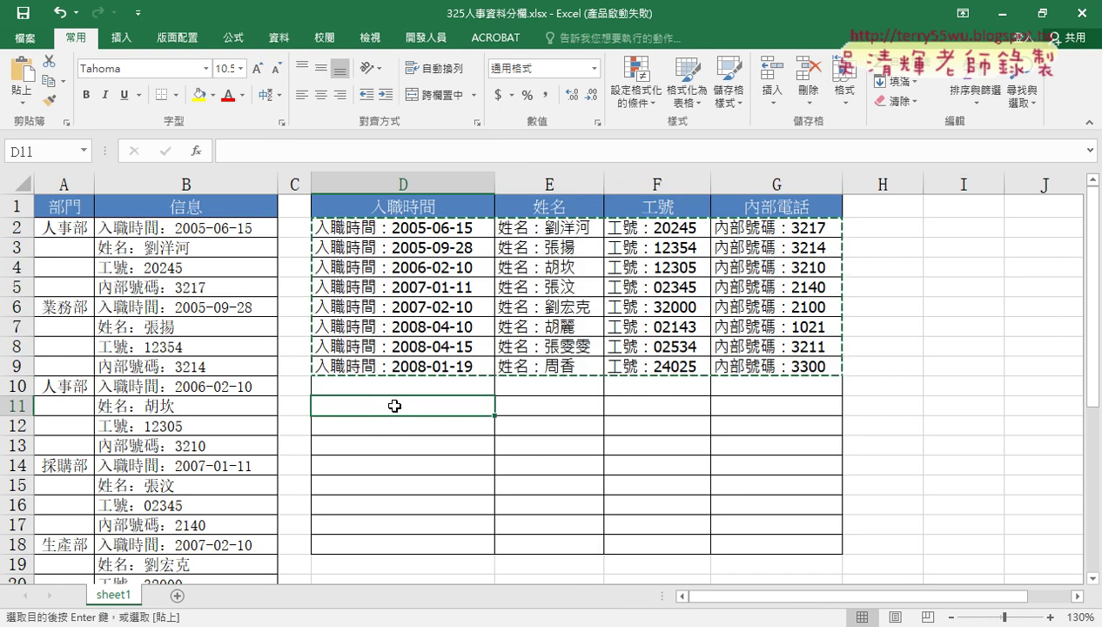
right_click(395, 406)
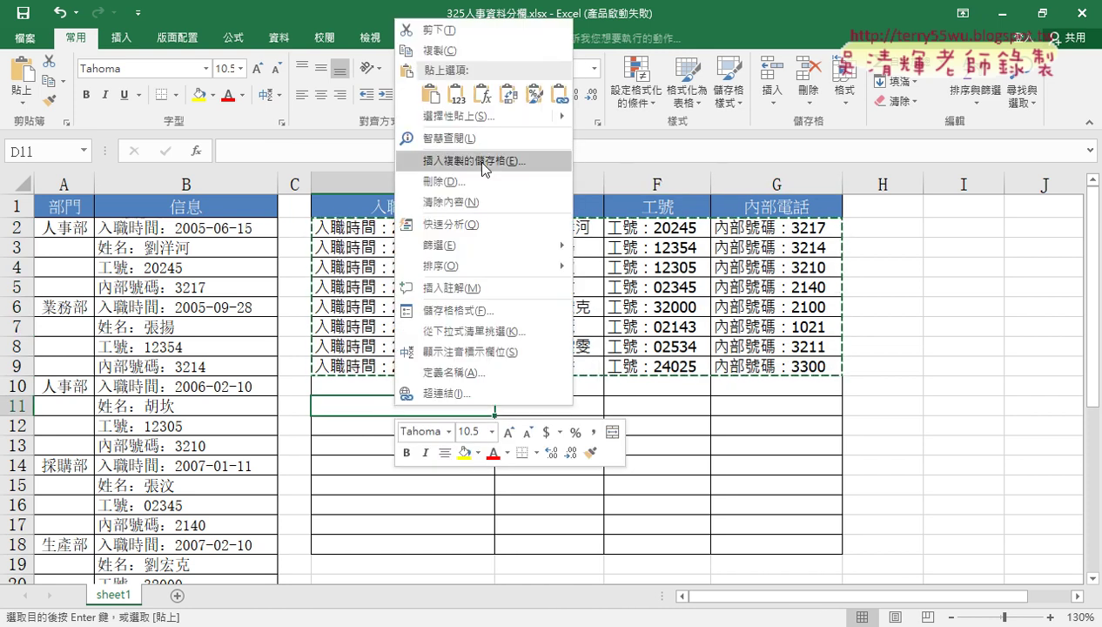
mouse_move(489, 119)
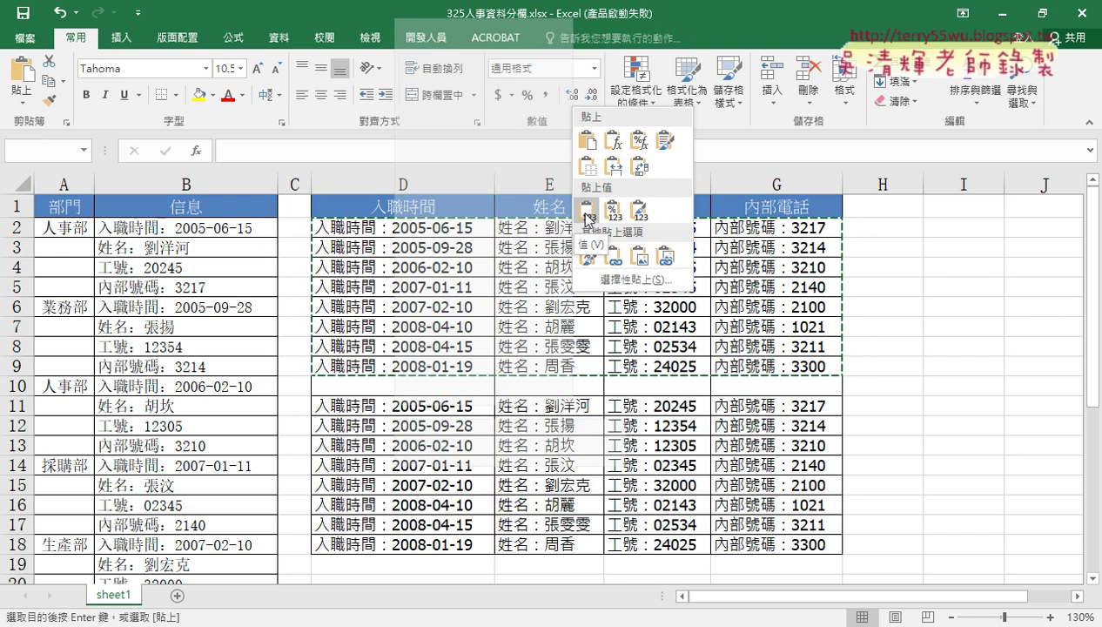
click(585, 212)
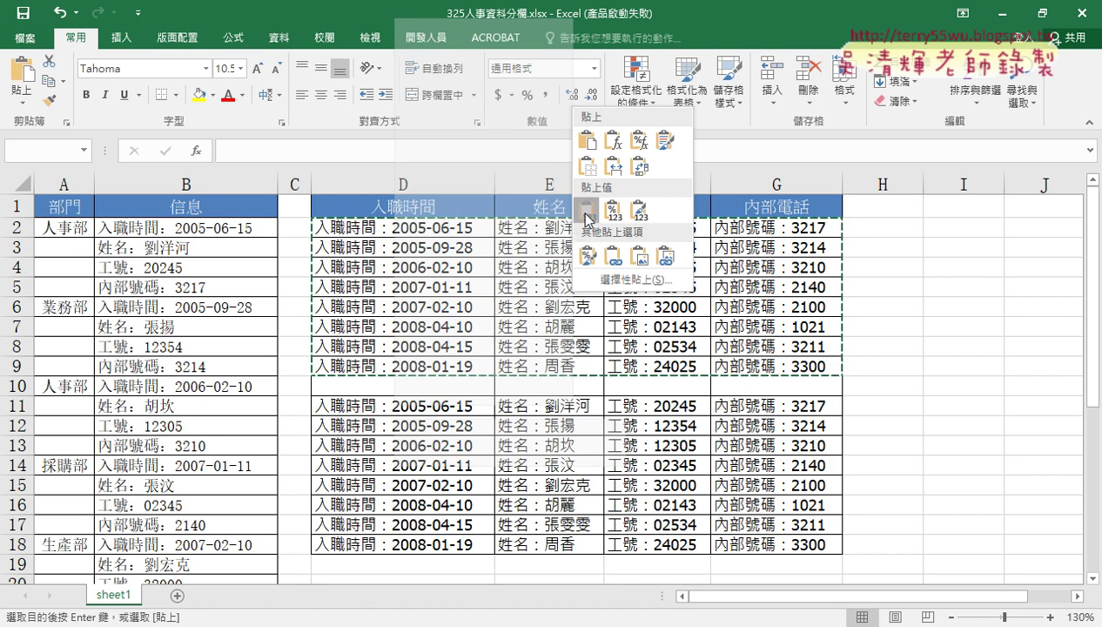
click(440, 410)
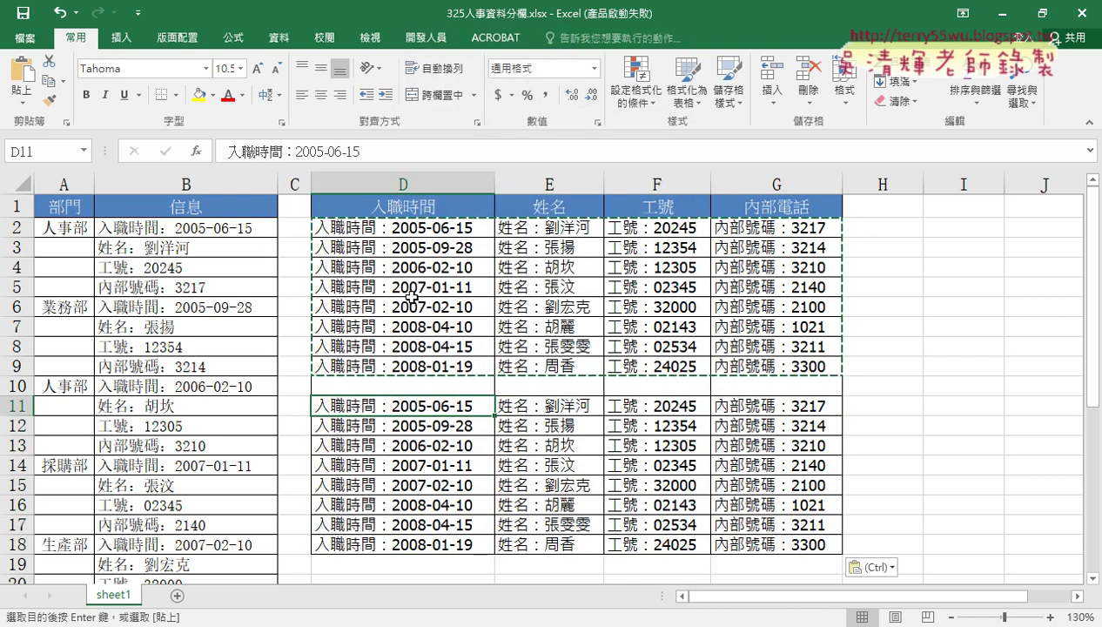
click(388, 230)
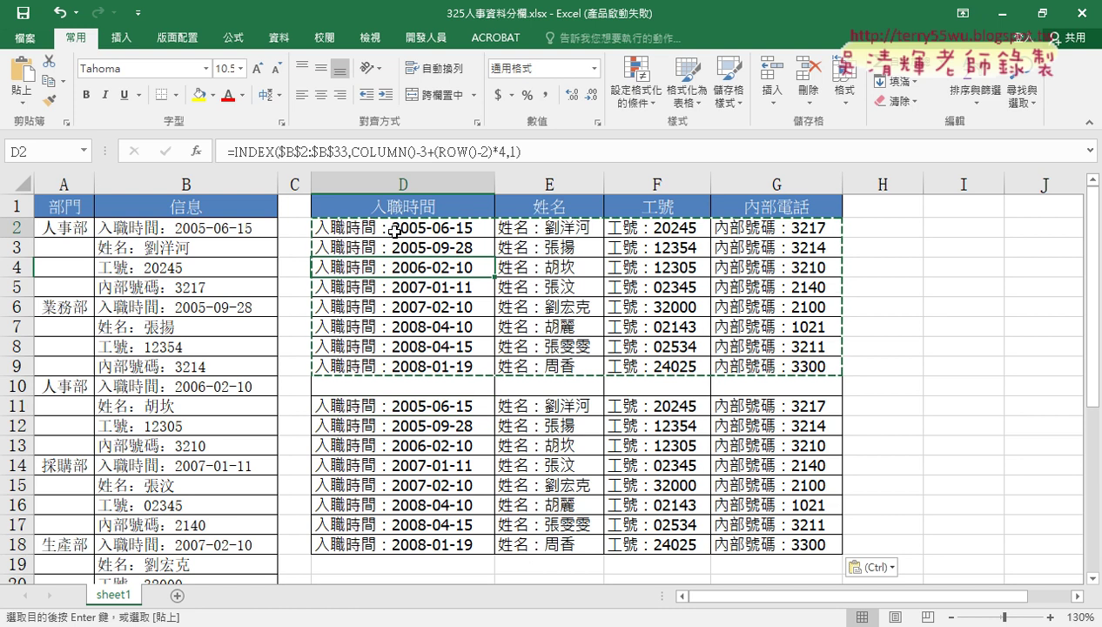
Step: Delete the 入職時間： prefix in D11:D13, leaving dates 2005/6/15, 2005/9/28 and 2006/2/10
click(407, 407)
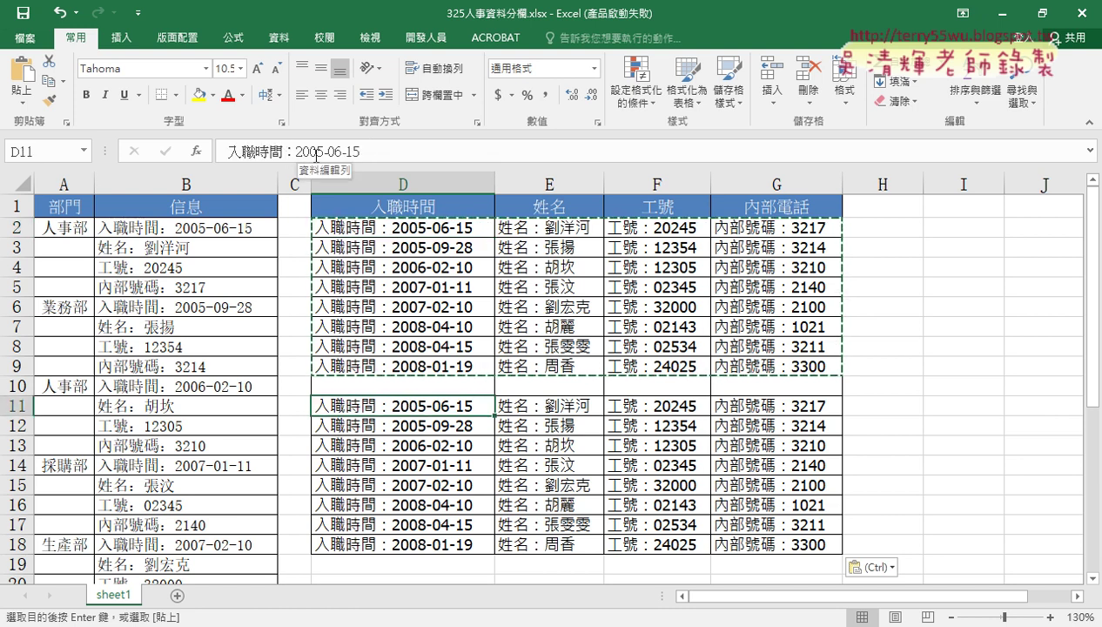
double_click(392, 405)
drag(392, 406, 312, 409)
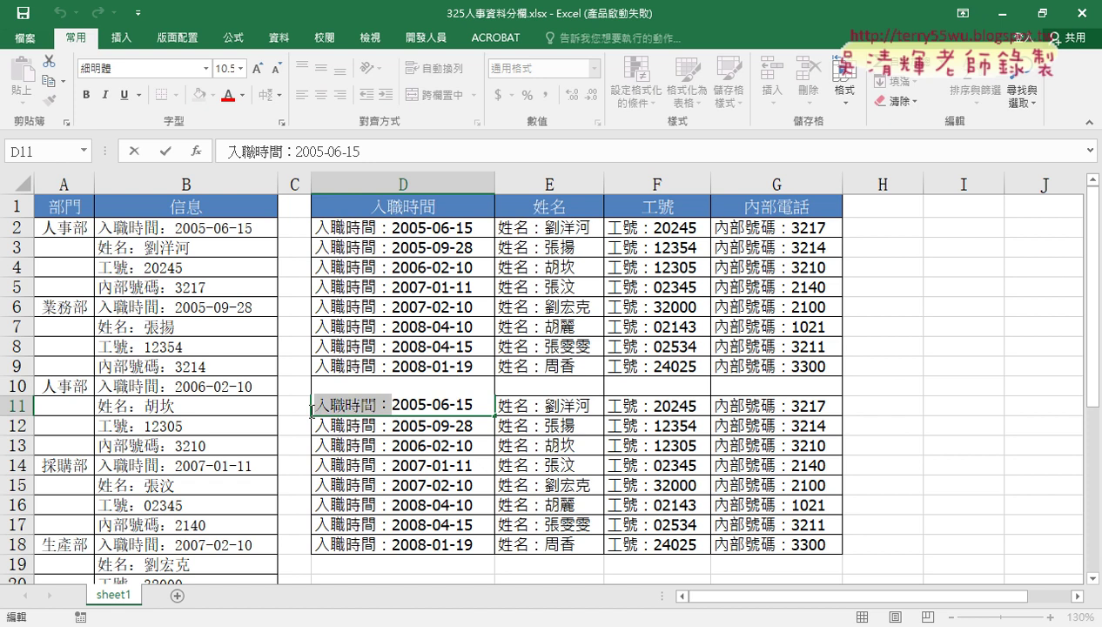
key(Delete)
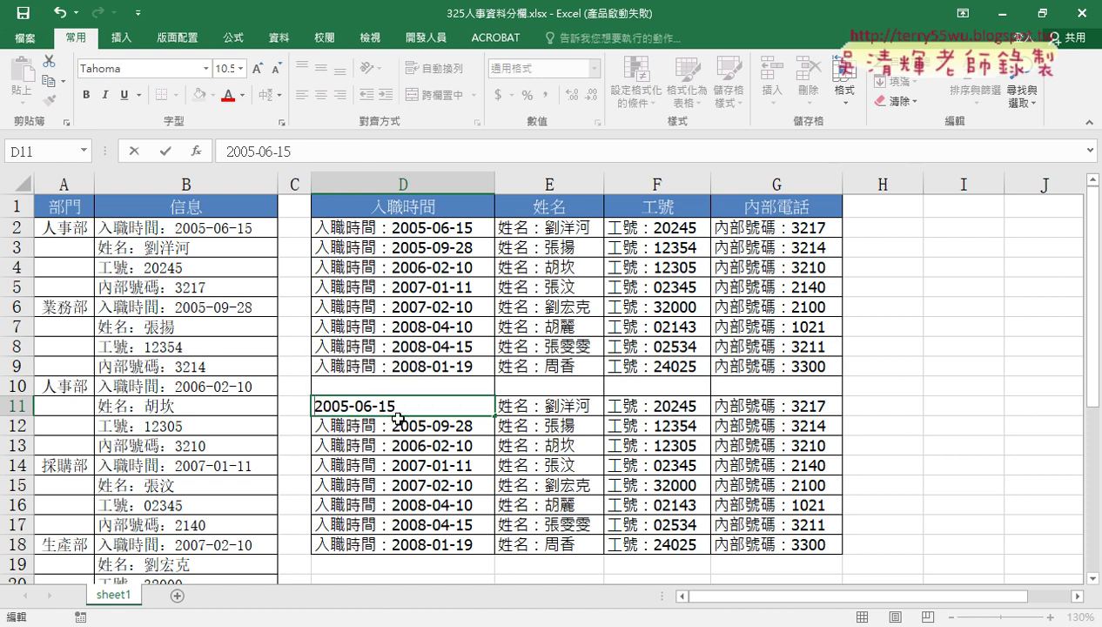
double_click(358, 424)
drag(388, 424, 279, 422)
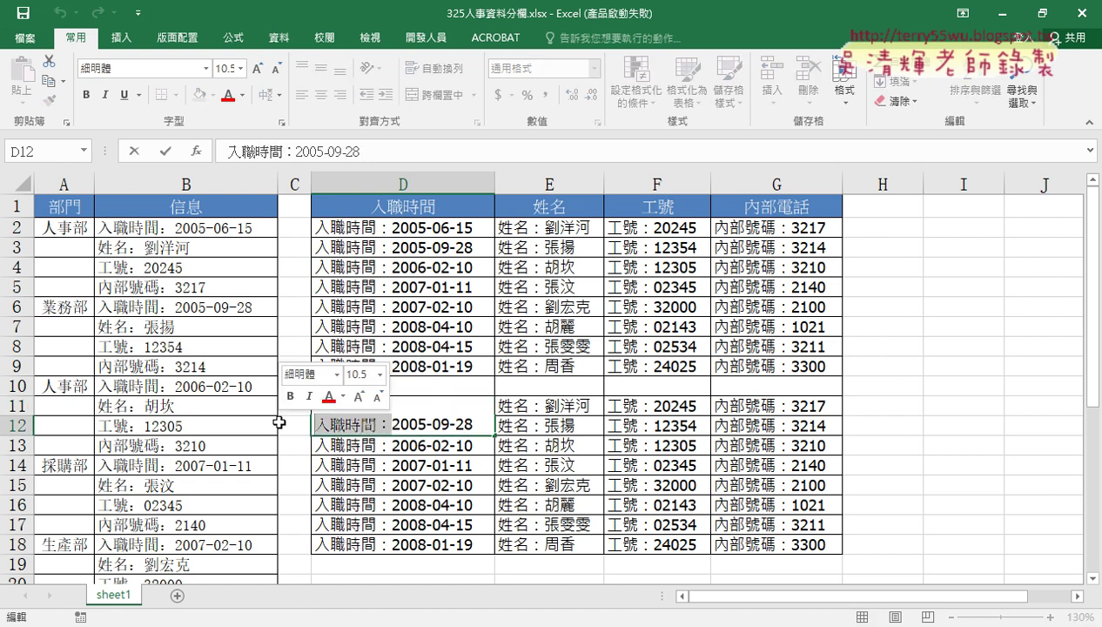
key(Delete)
click(365, 448)
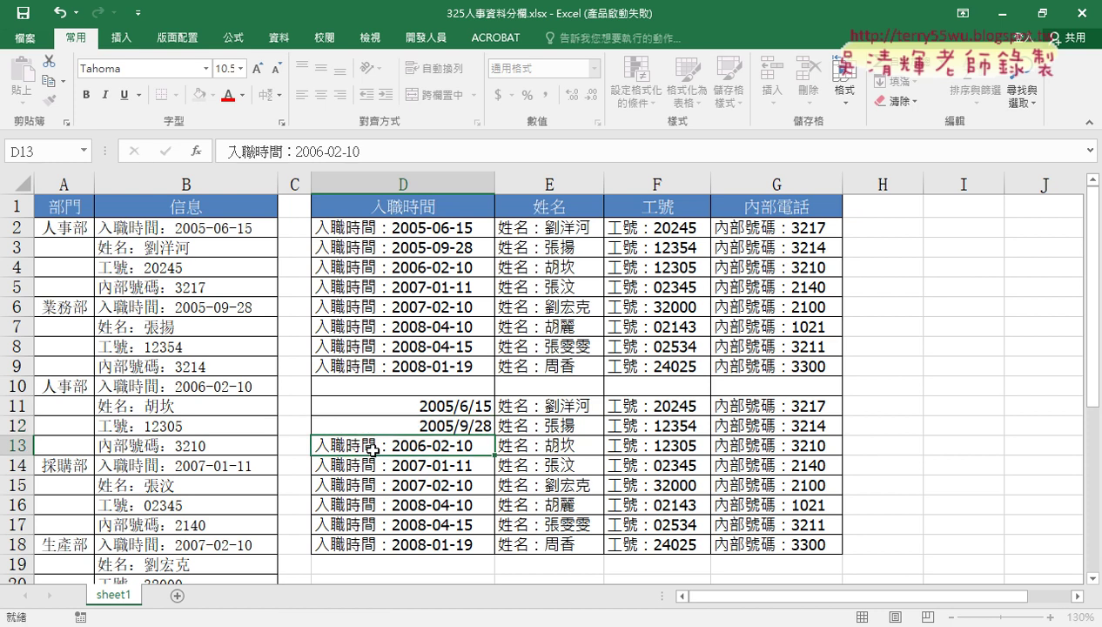
double_click(384, 448)
drag(284, 442, 275, 442)
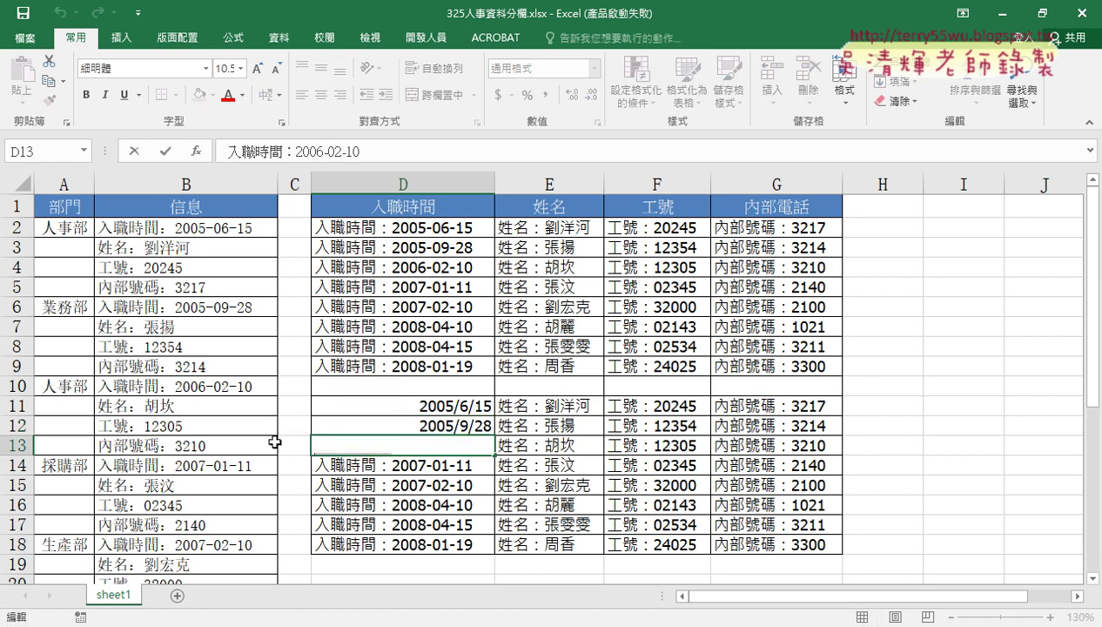
key(Delete)
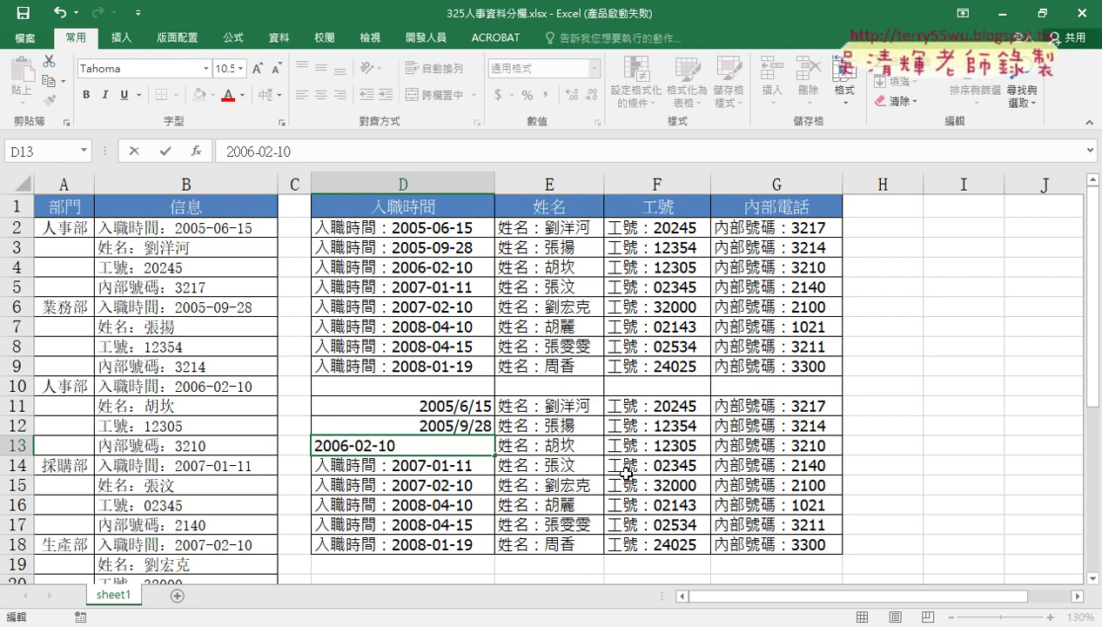
click(586, 527)
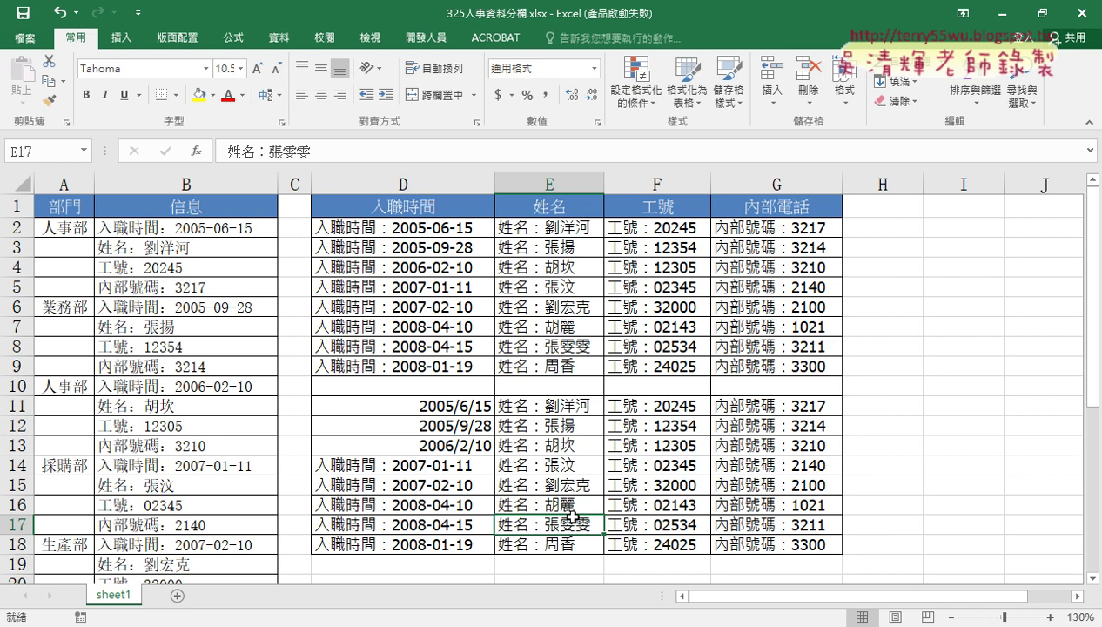
Step: Undo the prefix deletions in D11:D13, then highlight the row-number part of D2's formula
key(ctrl+z)
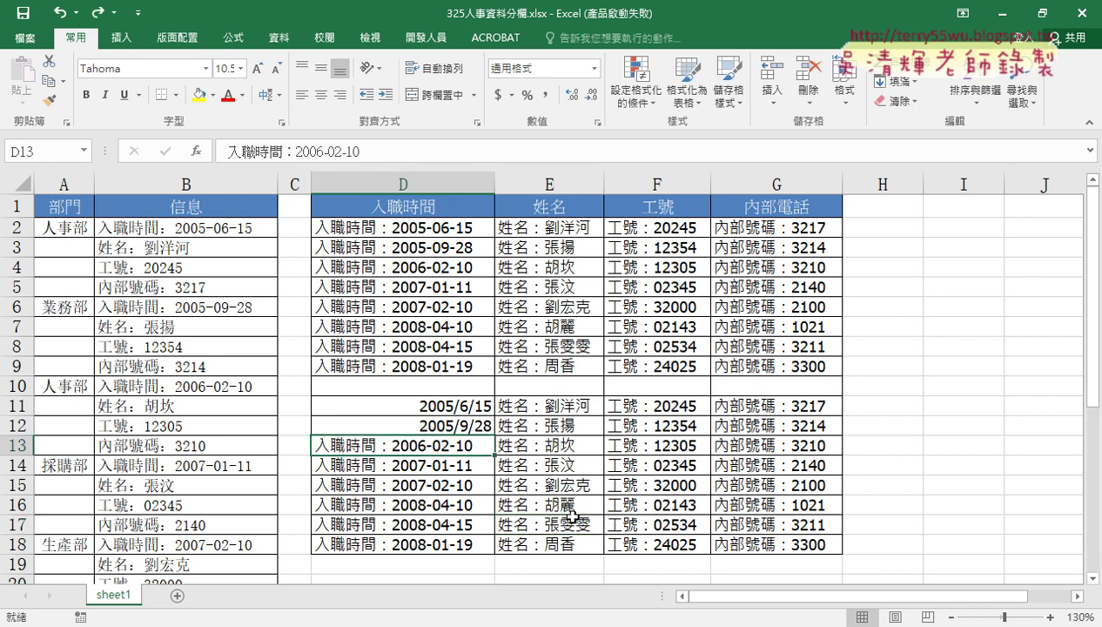
key(ctrl+z)
key(ctrl+z)
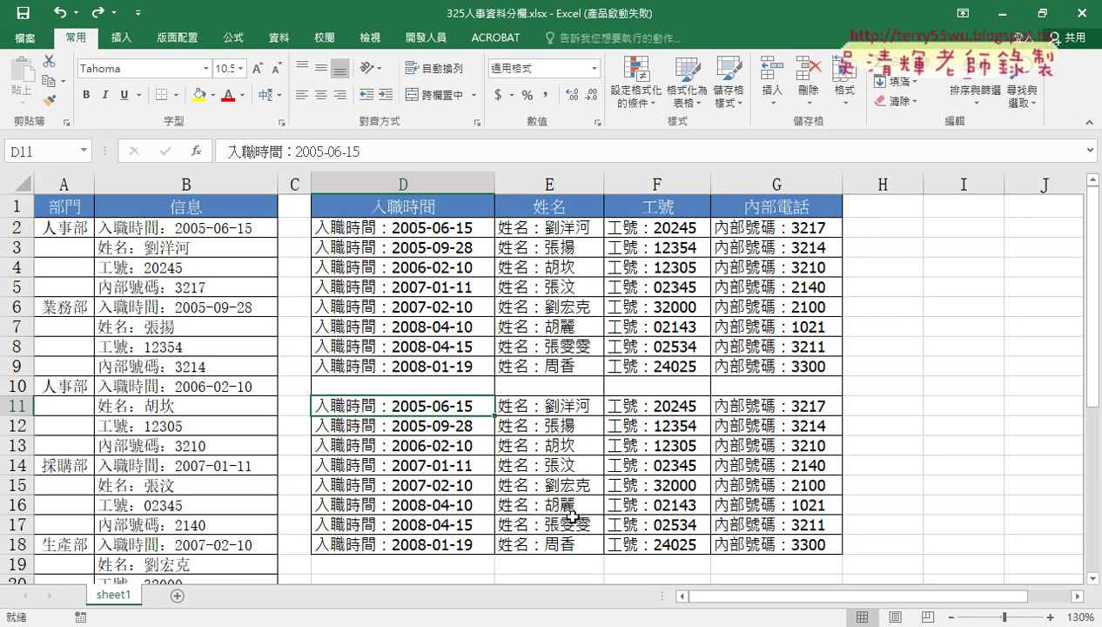
click(438, 233)
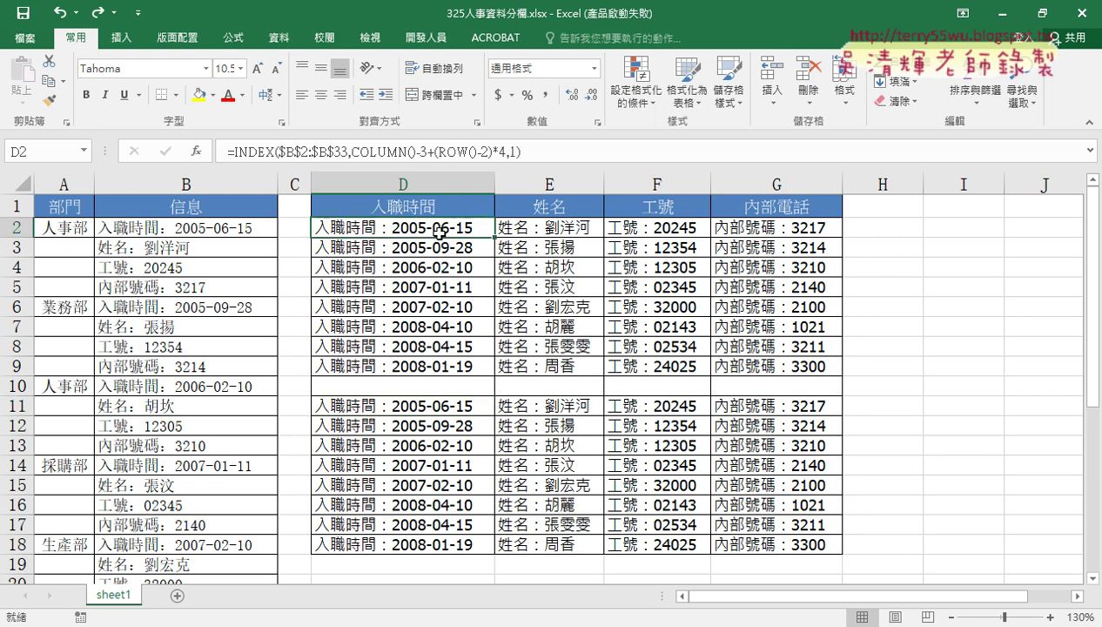
drag(352, 153, 509, 152)
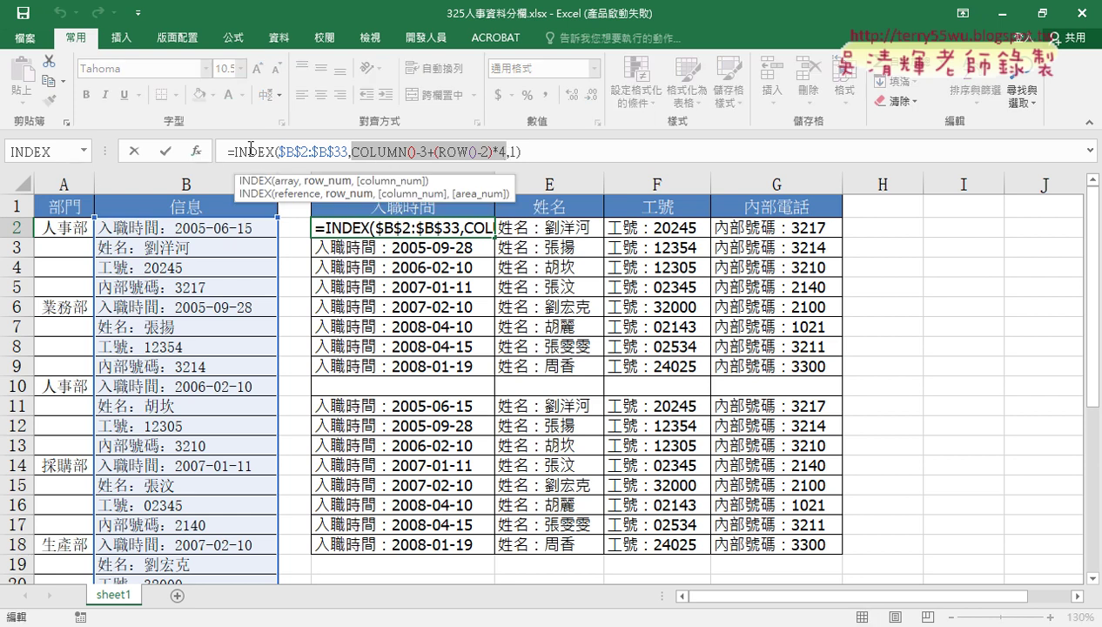
Step: Reopen D2's INDEX arguments and annotate Array $B$2:$B$33, the row expression and Column_num 1
click(196, 151)
click(850, 294)
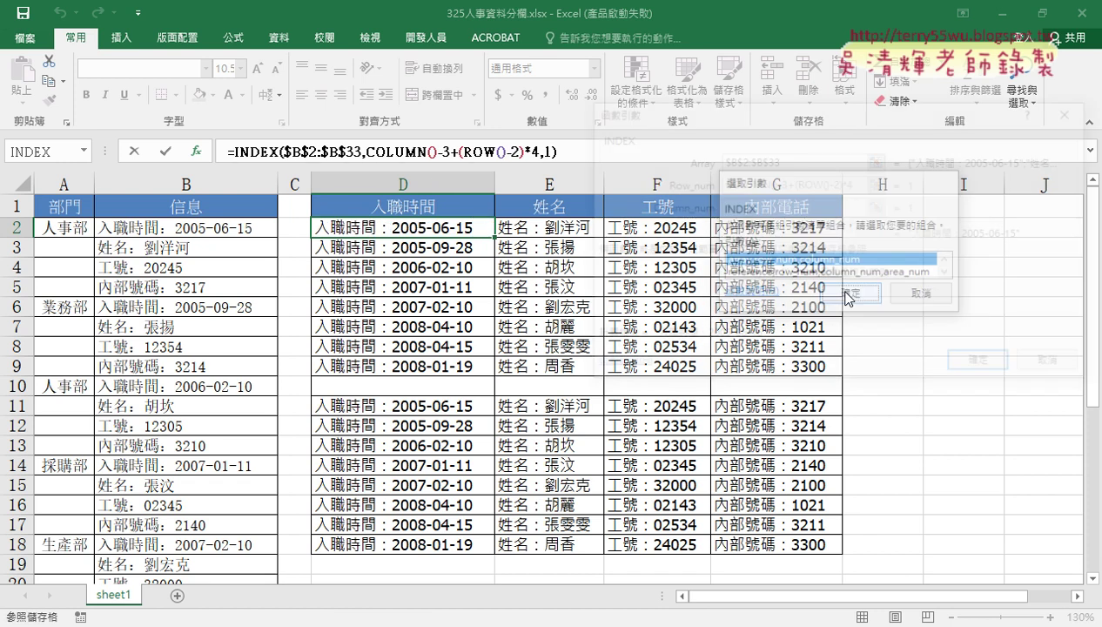
click(859, 183)
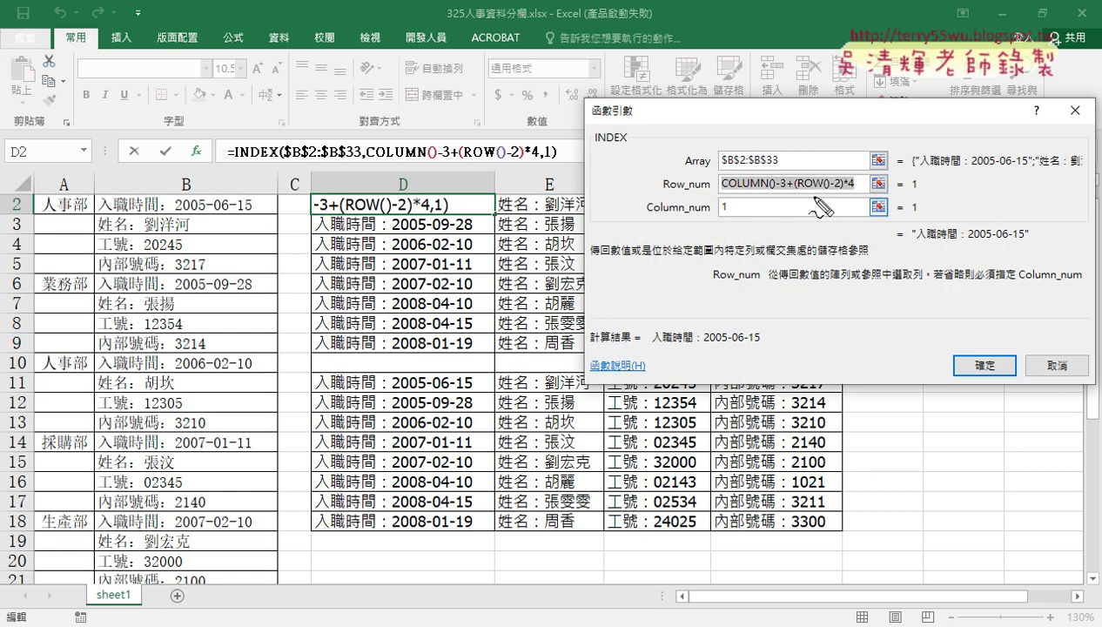
click(724, 209)
mouse_move(749, 168)
mouse_down()
mouse_move(794, 166)
mouse_move(818, 122)
mouse_move(896, 179)
mouse_move(863, 169)
mouse_up()
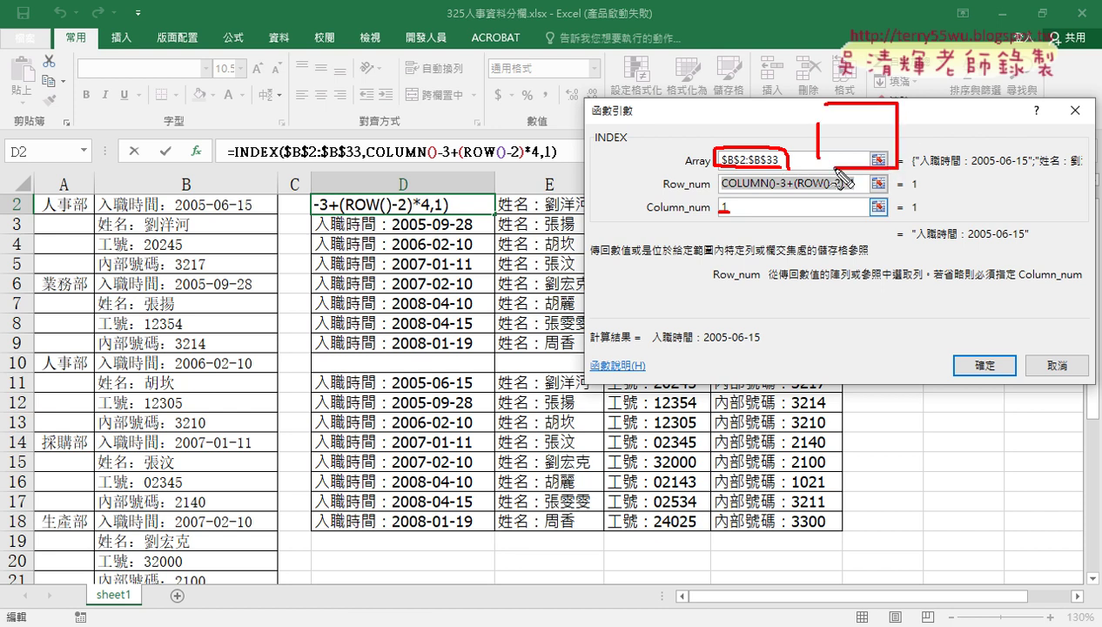
mouse_move(832, 126)
mouse_down()
mouse_move(862, 125)
mouse_move(832, 166)
mouse_move(852, 141)
mouse_move(888, 148)
mouse_move(883, 167)
mouse_up()
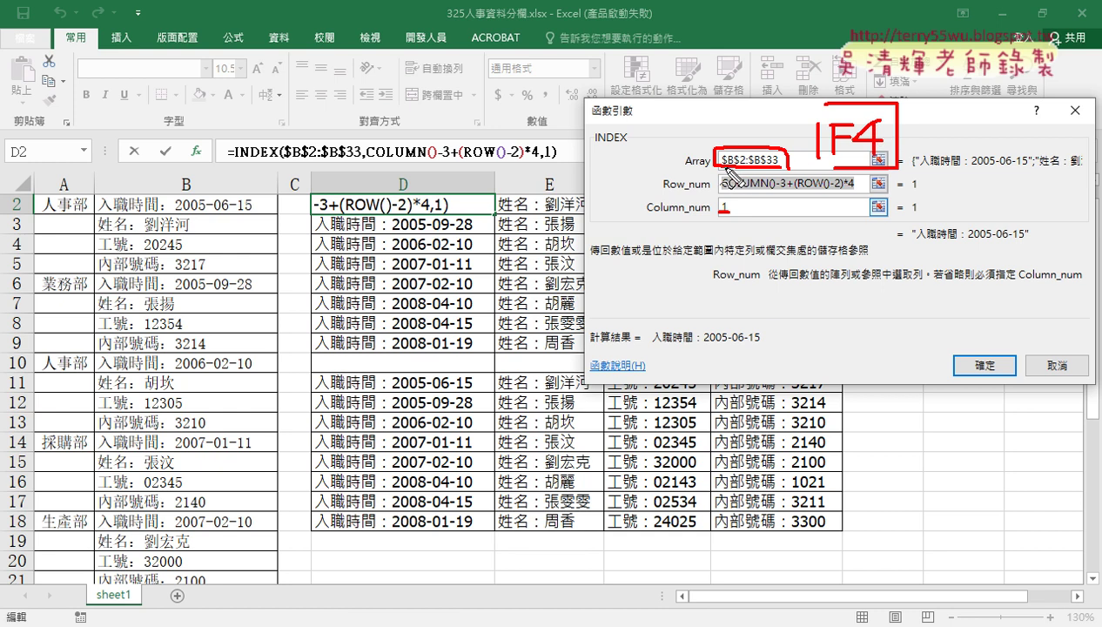
drag(719, 165, 746, 166)
drag(390, 376, 398, 552)
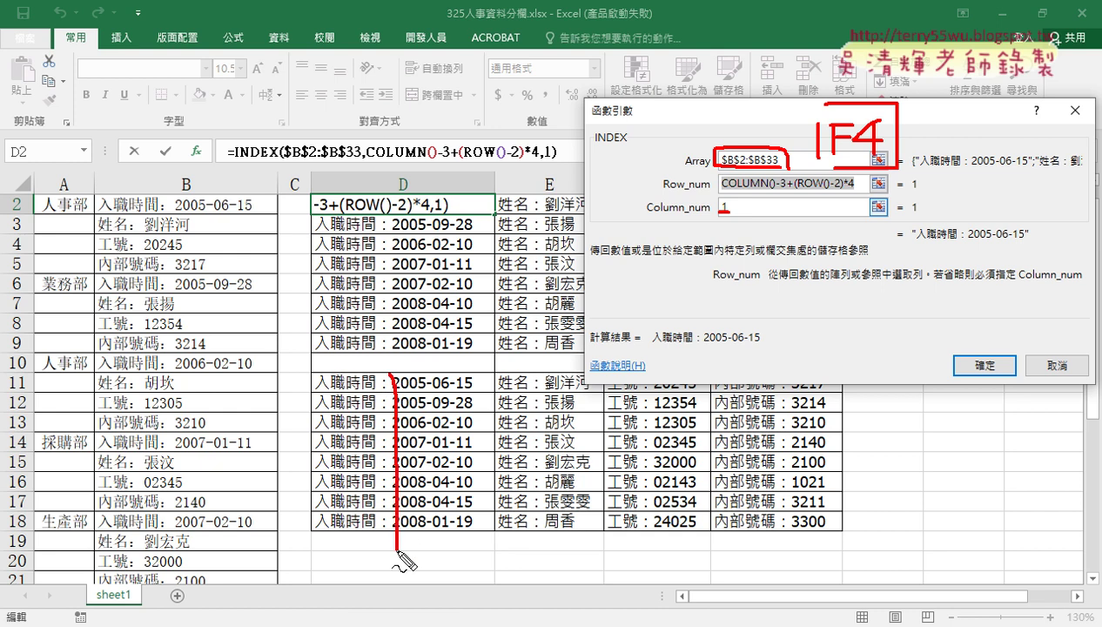
mouse_move(383, 409)
mouse_down()
mouse_move(344, 477)
mouse_move(380, 470)
mouse_up()
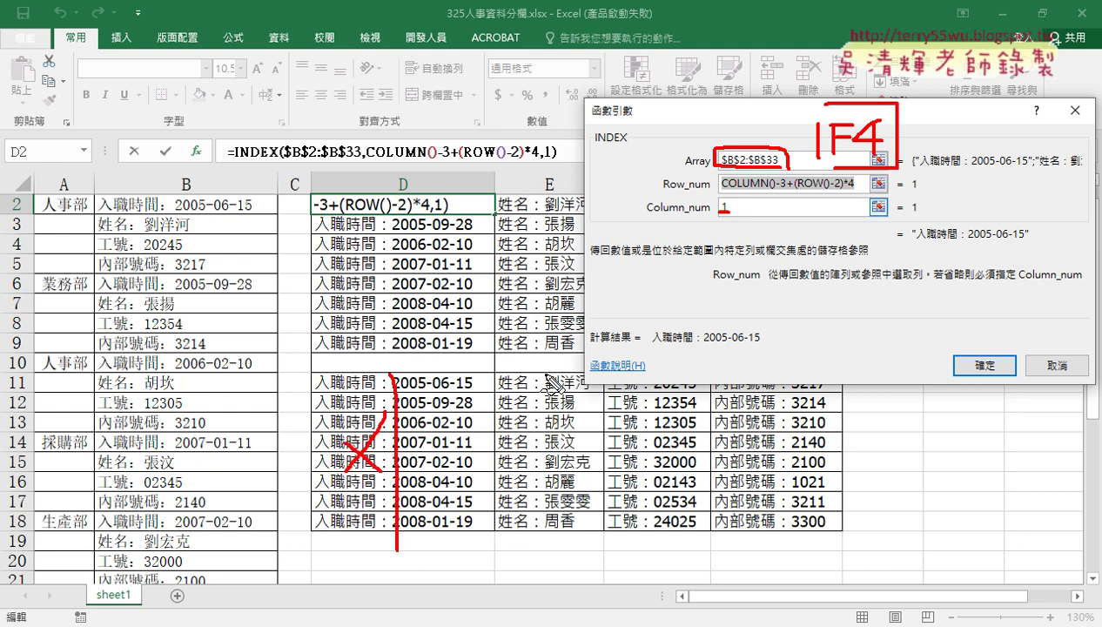
drag(546, 376, 541, 545)
drag(534, 421, 494, 465)
drag(496, 426, 531, 466)
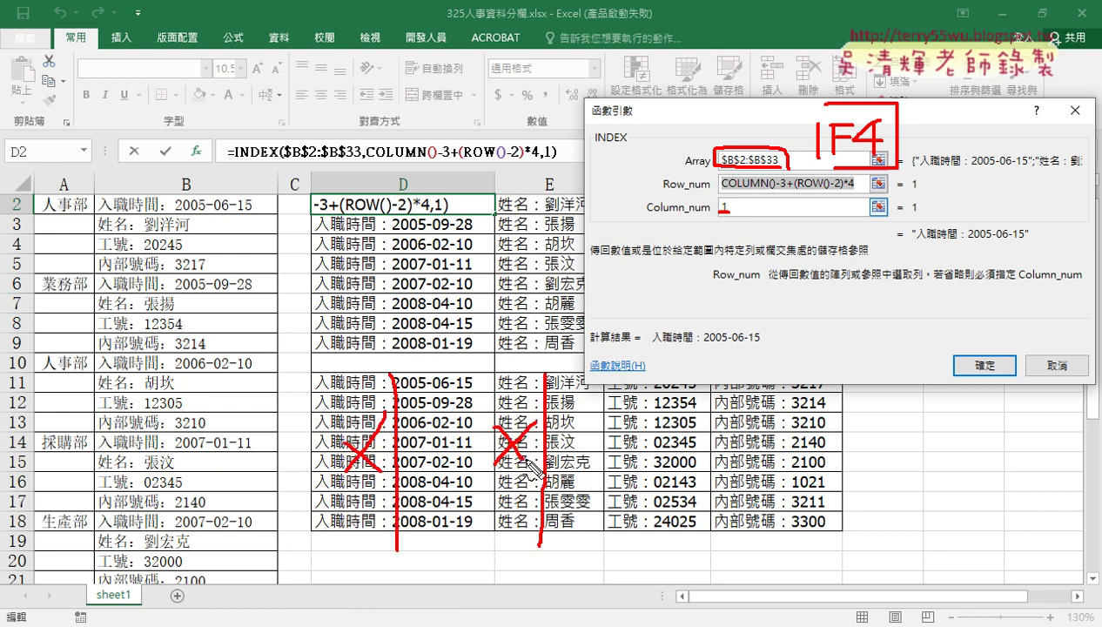